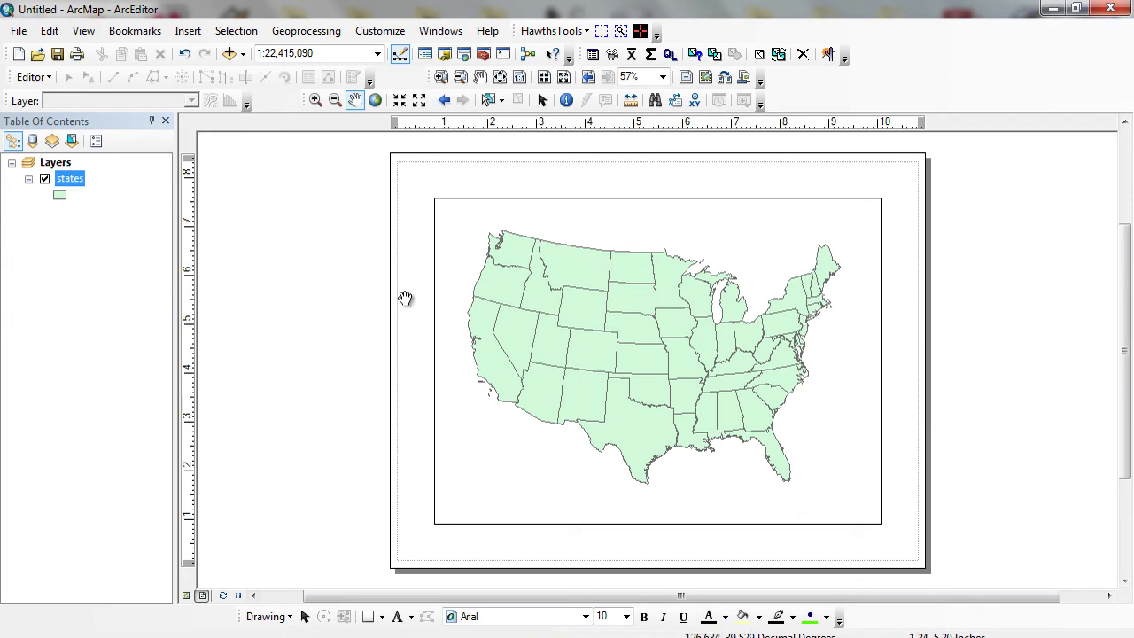
Open and browse the states attribute table, then close it.
right_click(76, 178)
click(132, 228)
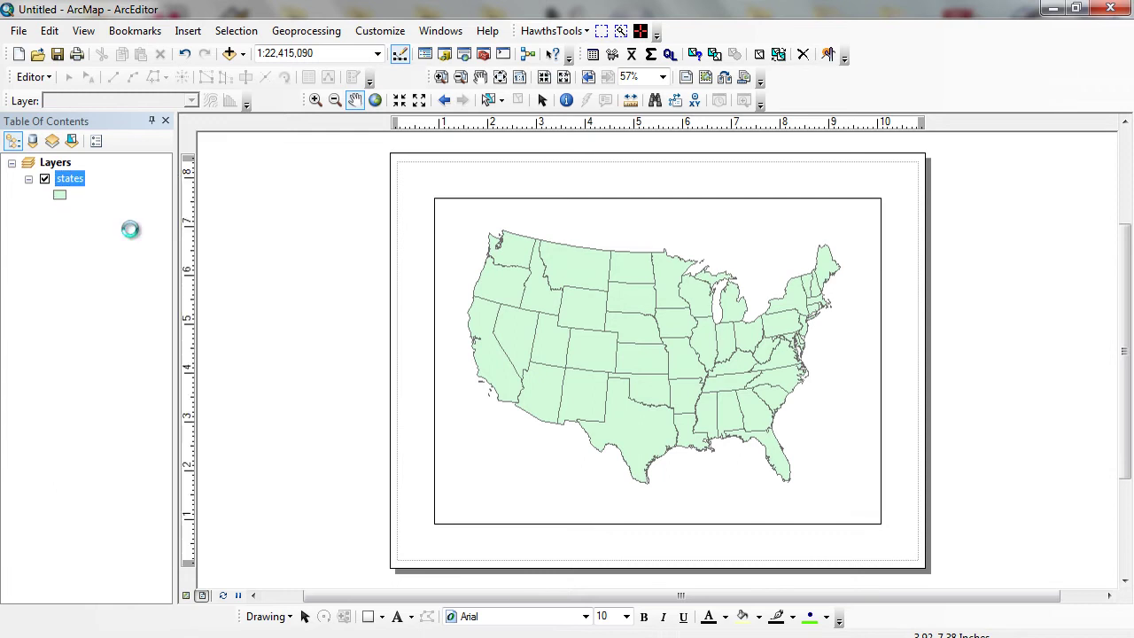
drag(376, 492, 666, 492)
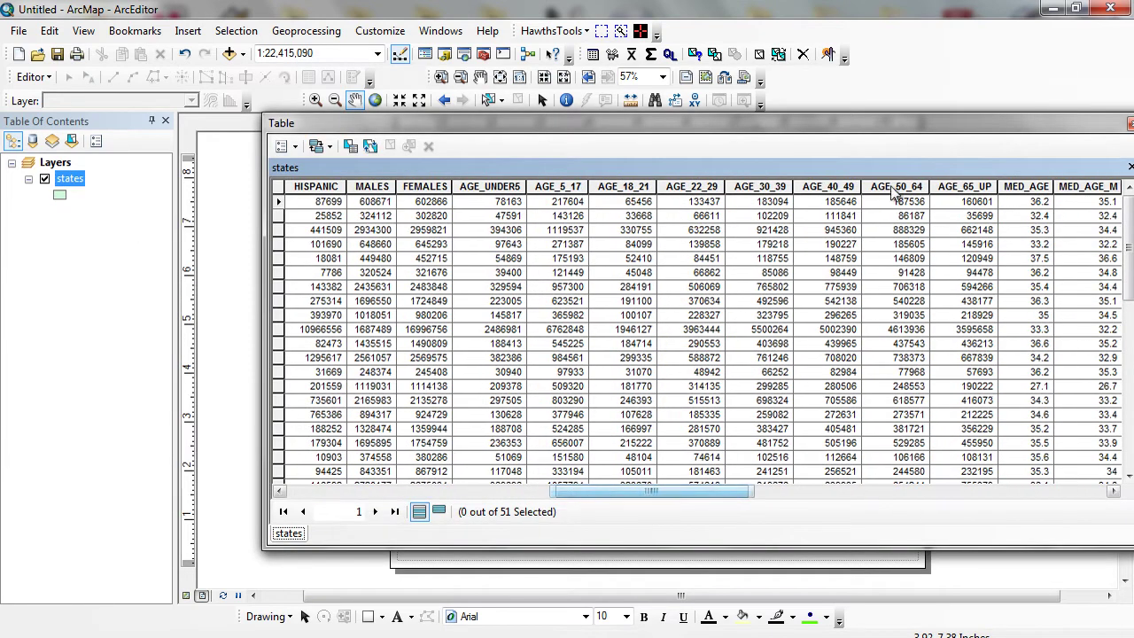
drag(878, 124, 757, 131)
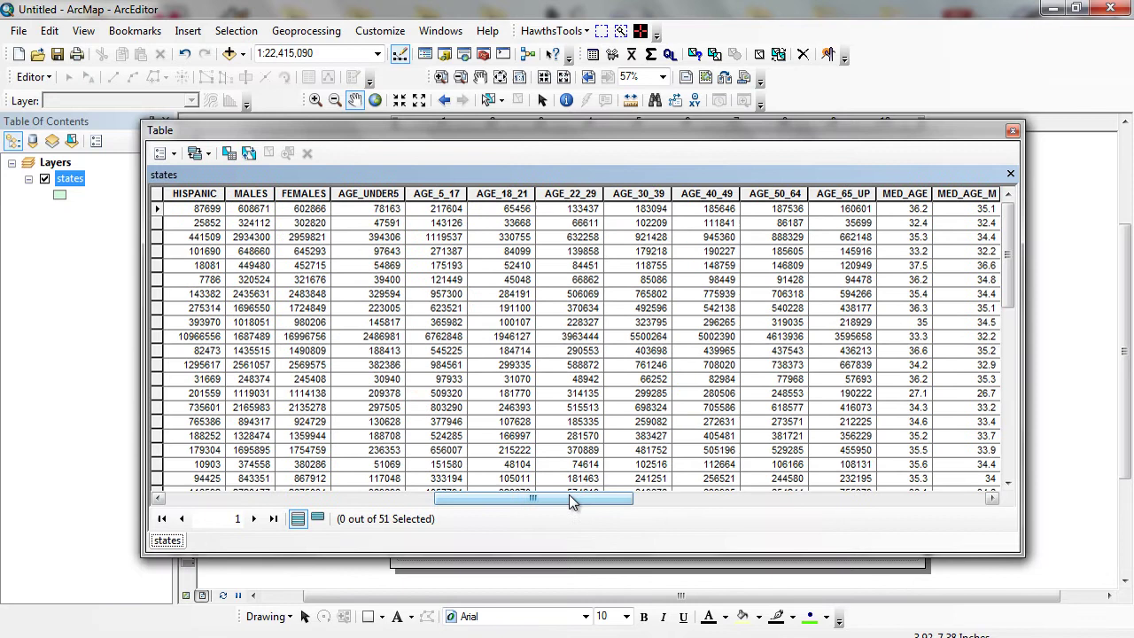
drag(568, 496, 871, 499)
click(1012, 132)
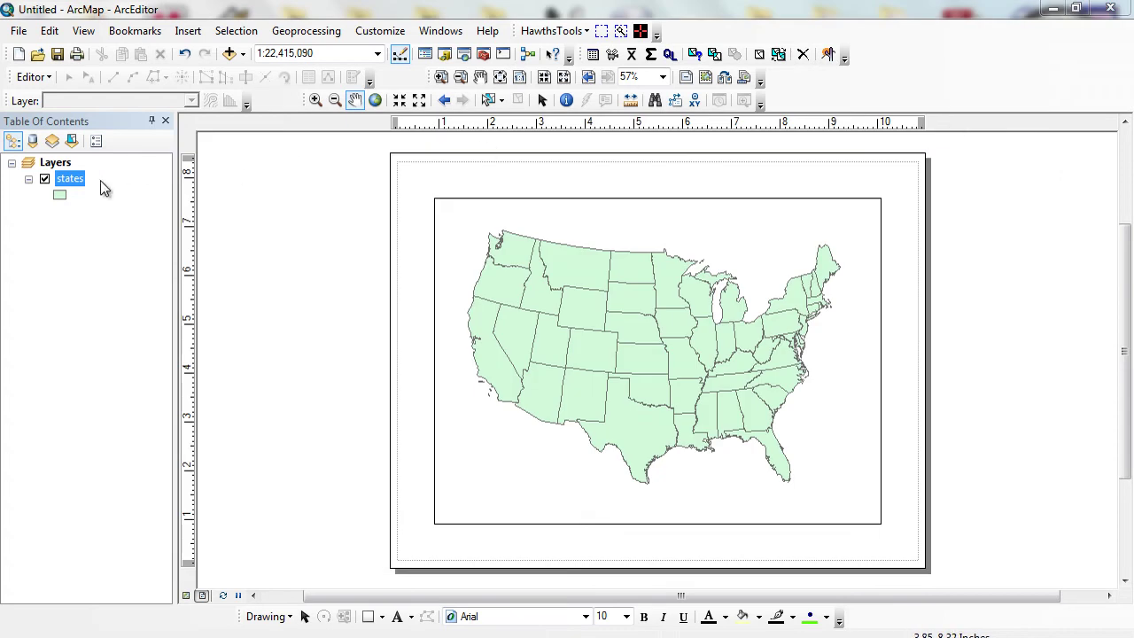
Symbolize the states layer by unique STATE_NAME values, adding all 51 states as categories.
right_click(70, 181)
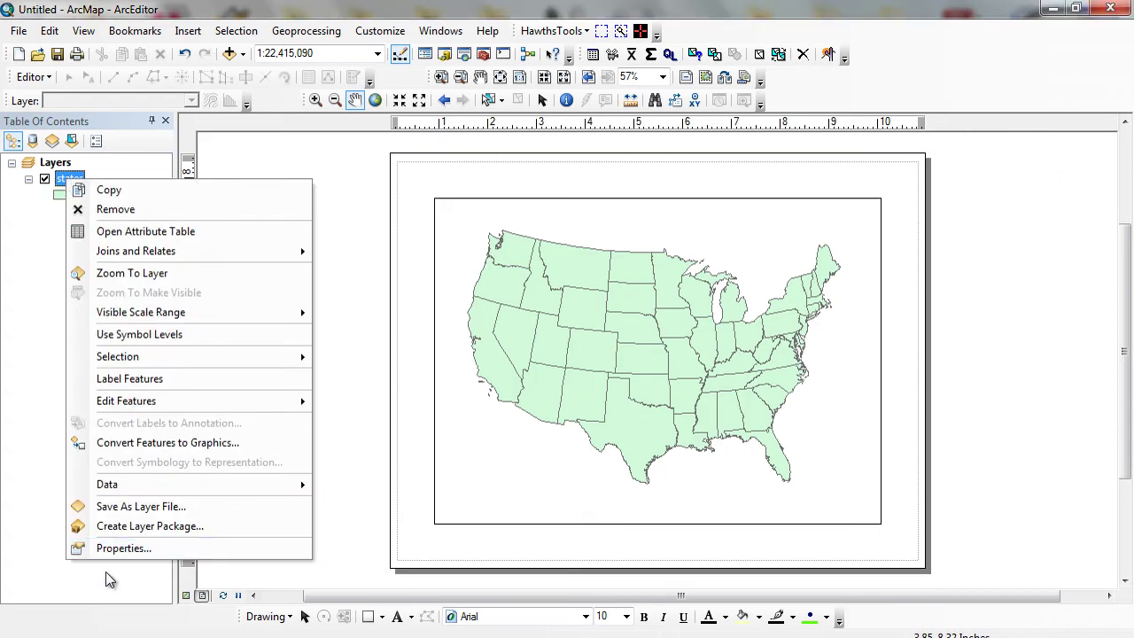
click(21, 390)
click(75, 179)
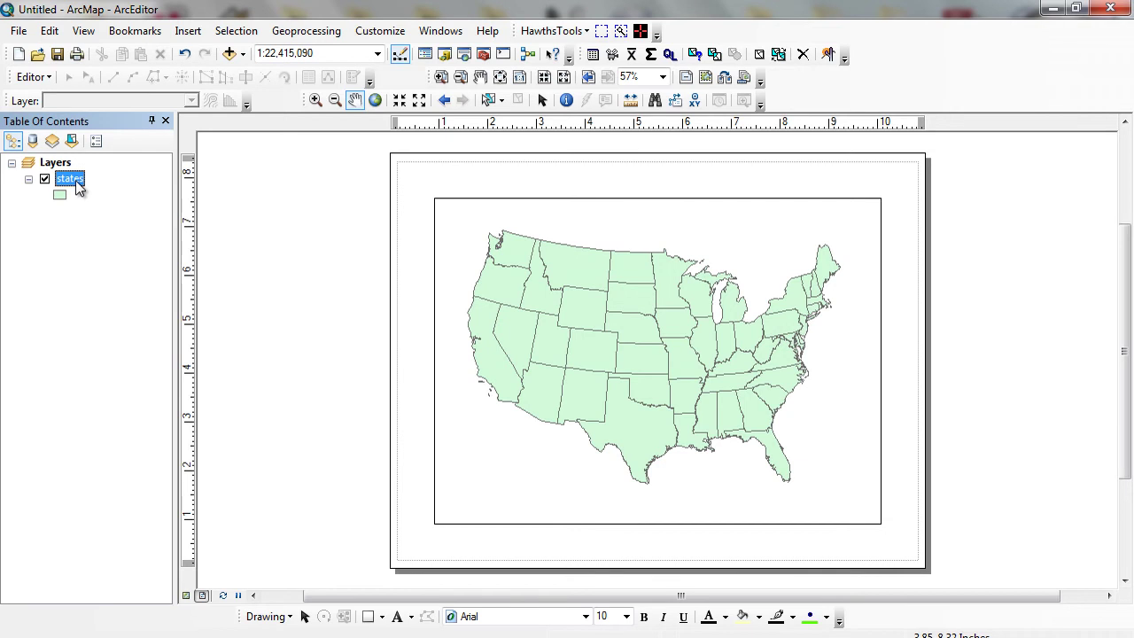
double_click(76, 180)
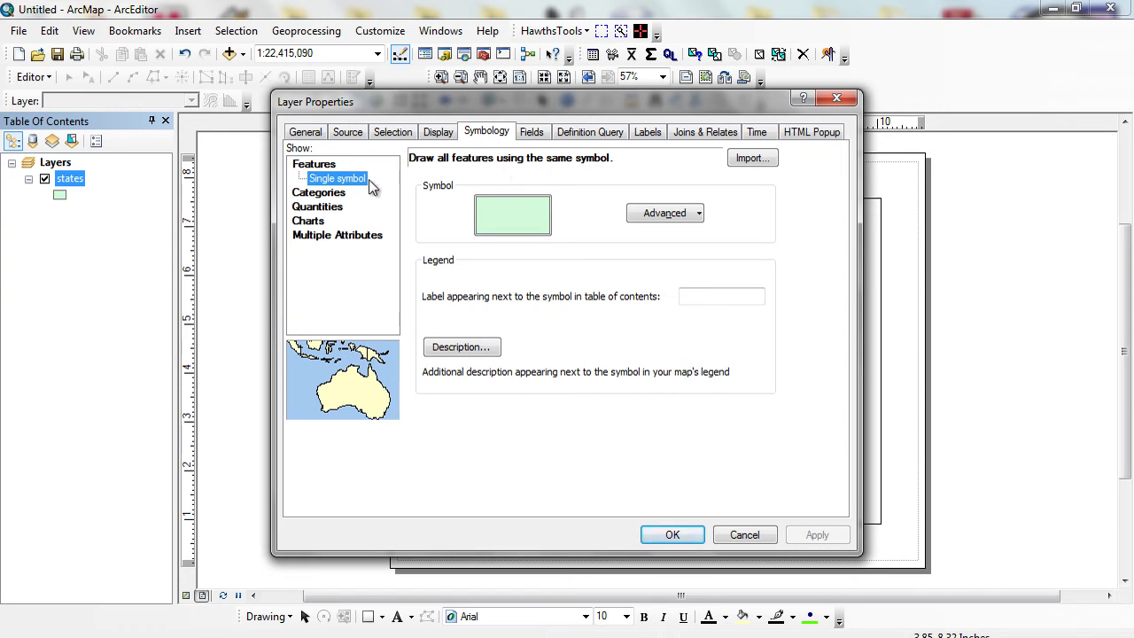
click(330, 194)
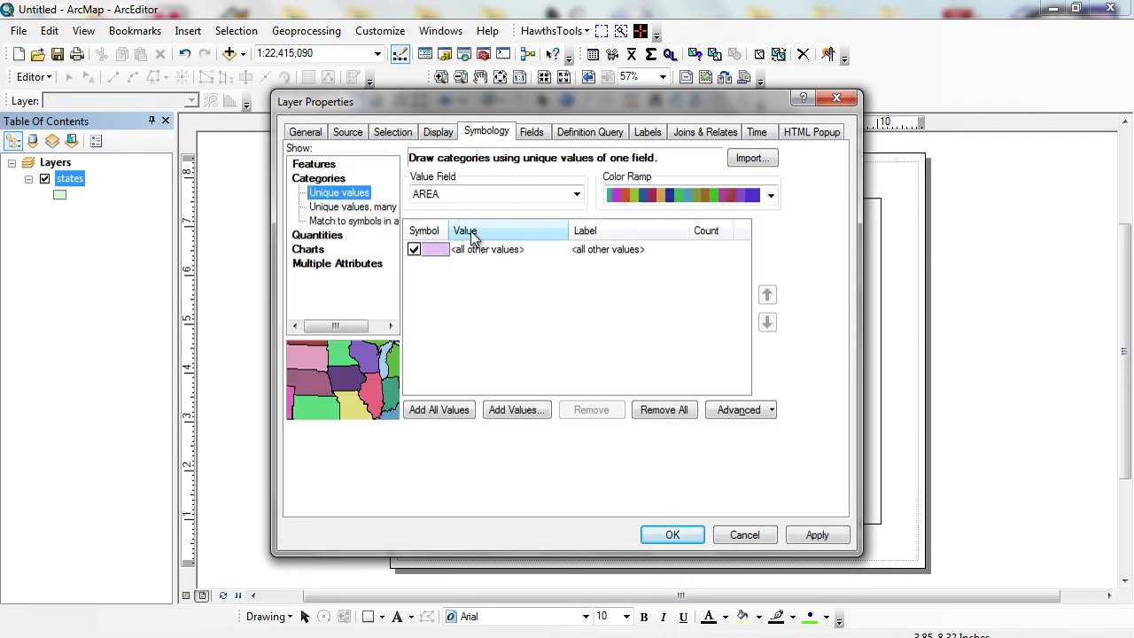
click(576, 195)
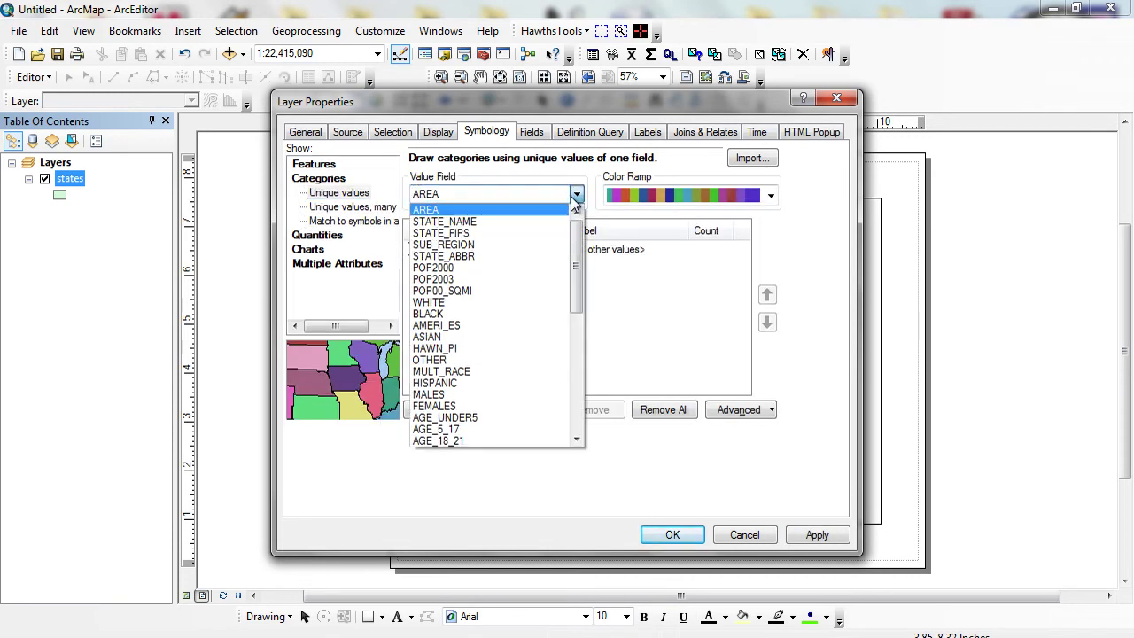
click(509, 220)
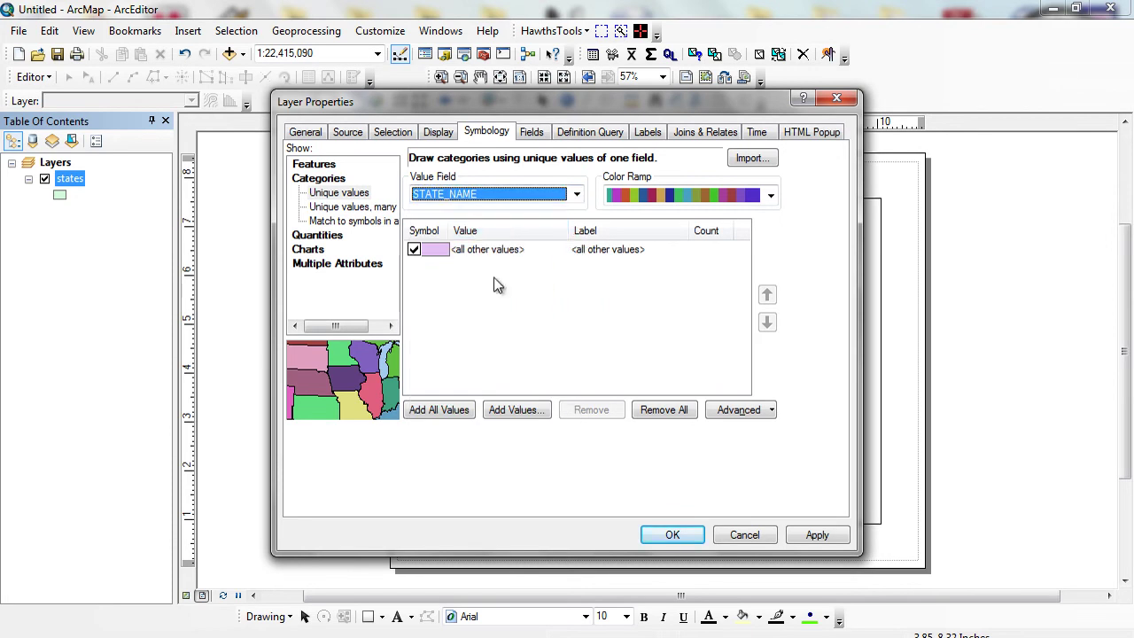
click(437, 411)
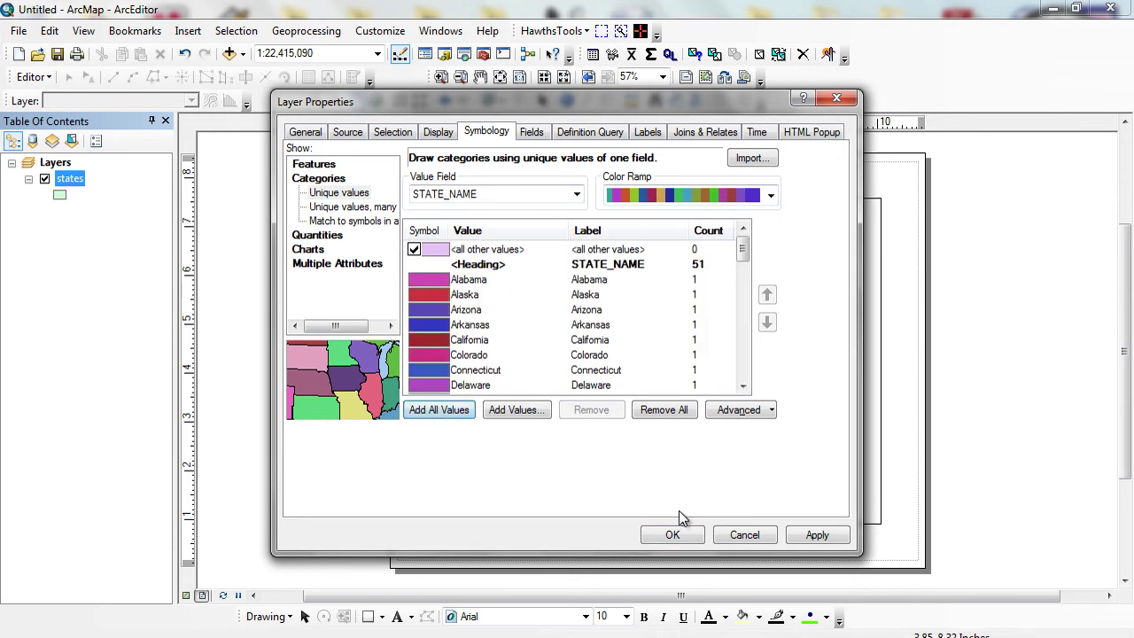
click(769, 195)
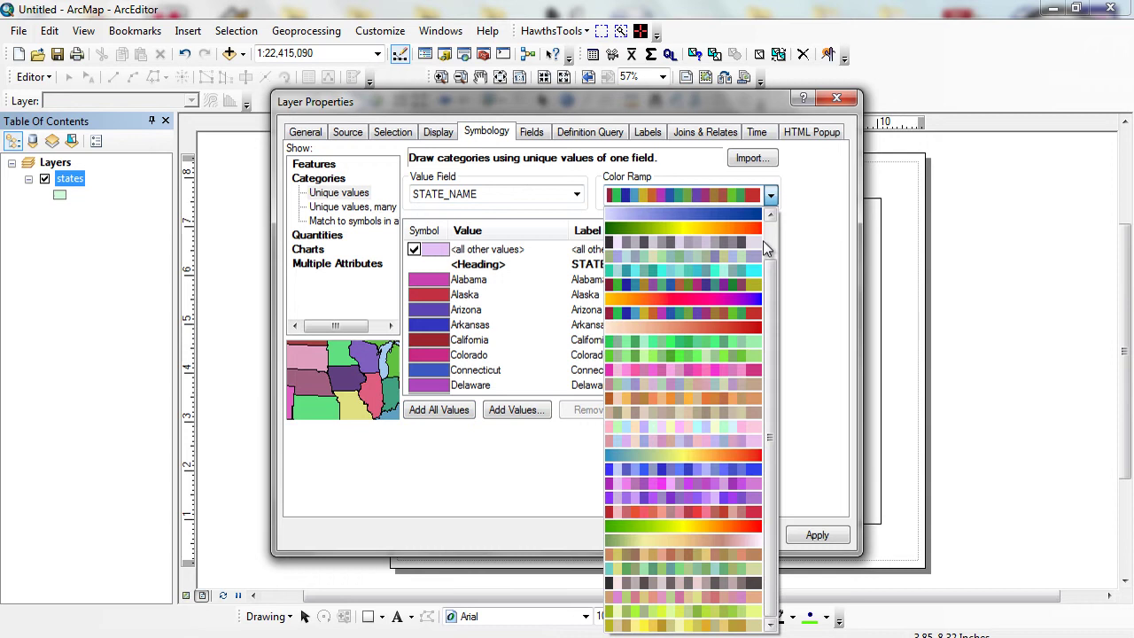
click(691, 312)
click(669, 536)
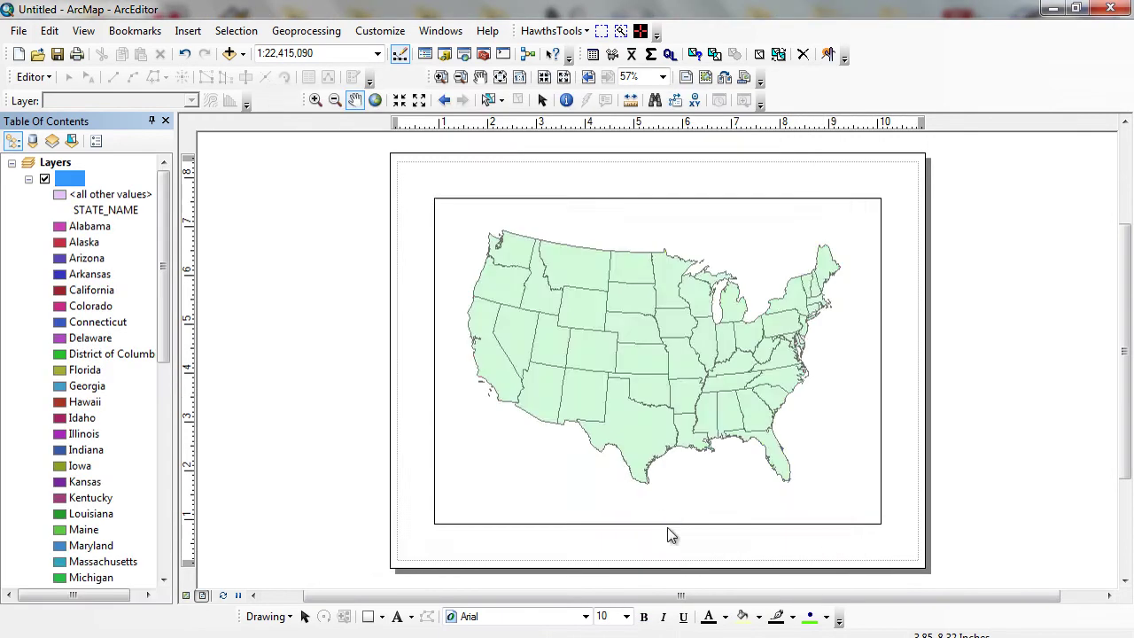
Switch states symbology to graduated colours on AVE_HH_SZ, five Natural Breaks classes.
double_click(70, 178)
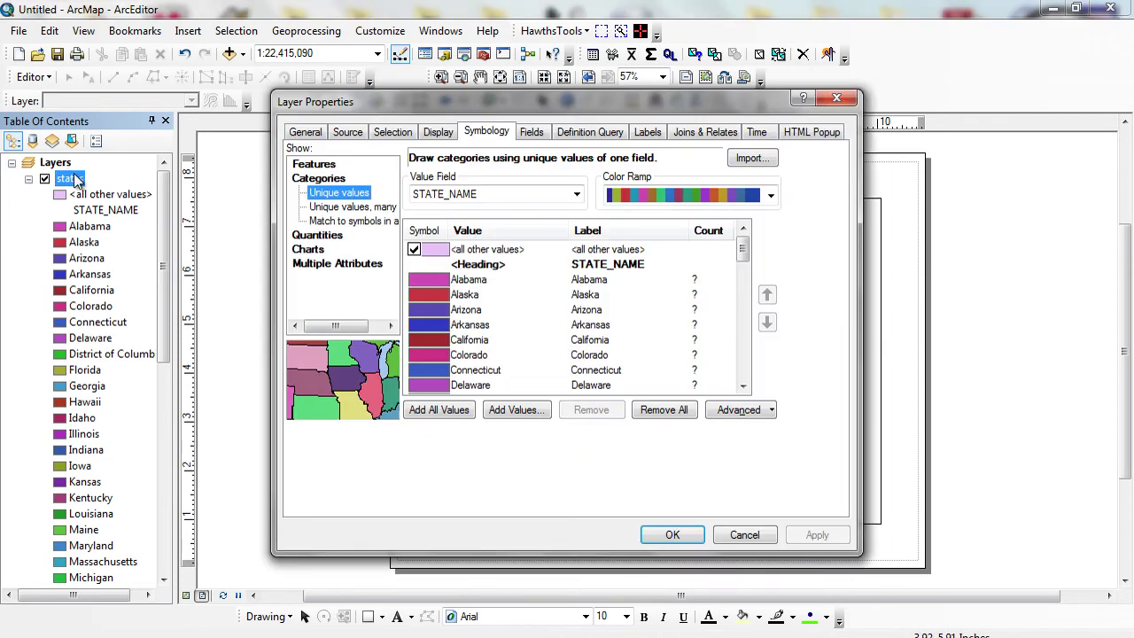
click(297, 234)
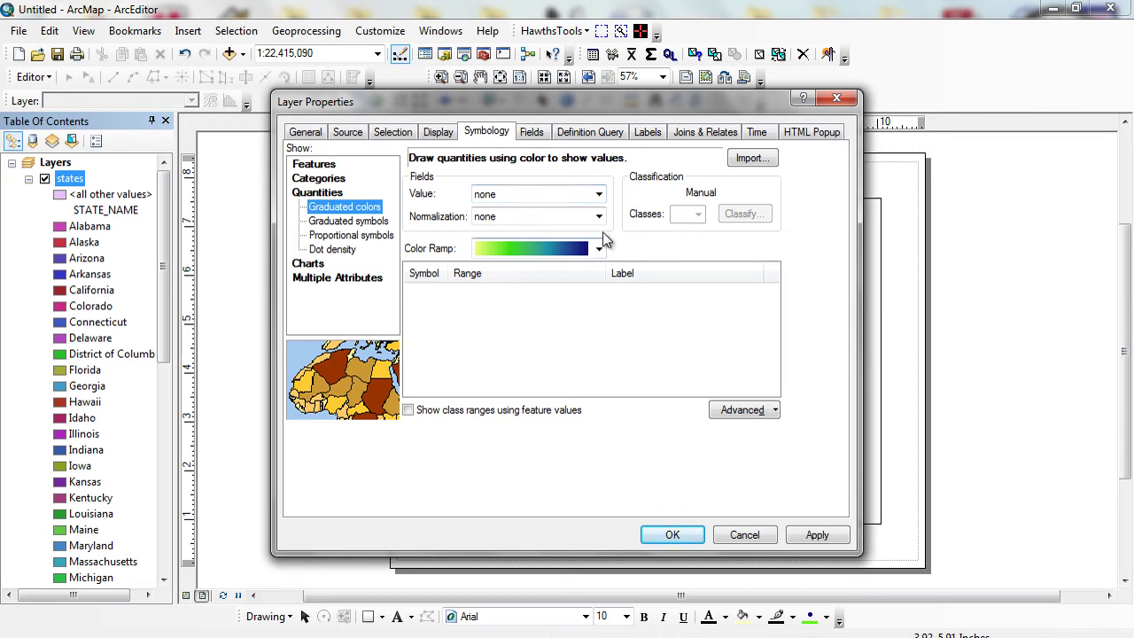
click(599, 194)
drag(599, 287, 599, 400)
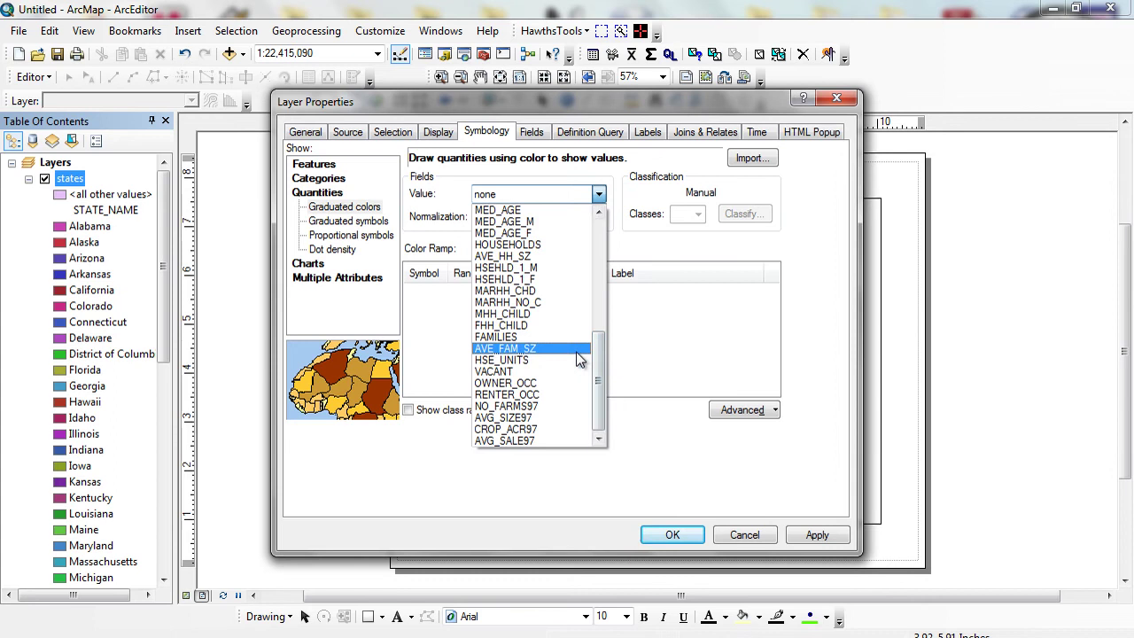
click(556, 256)
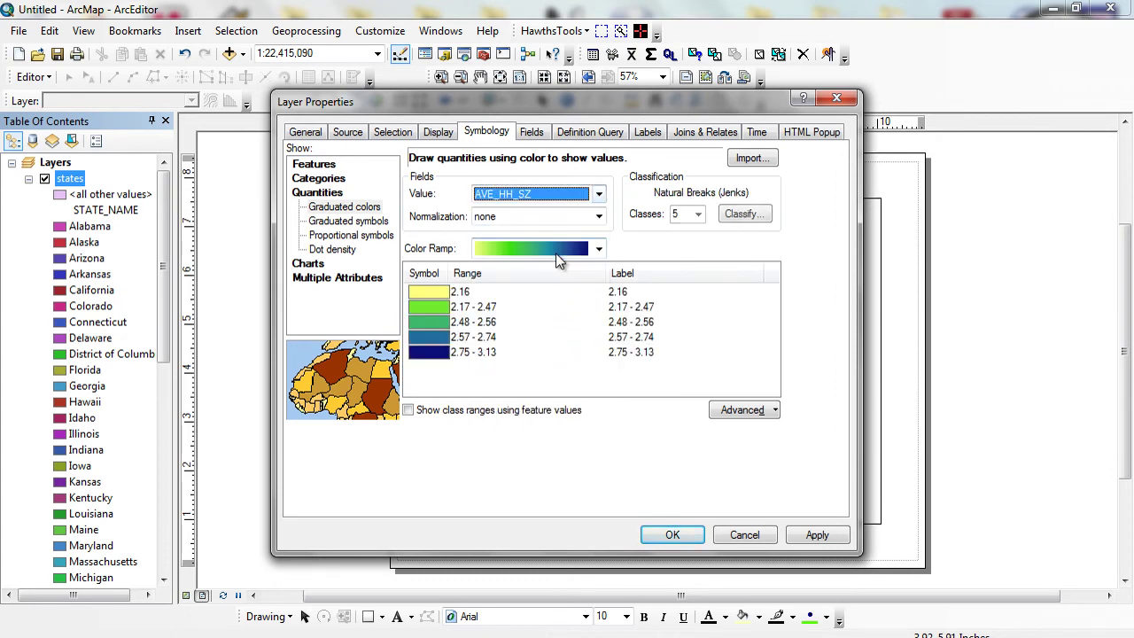
Change the AVE_HH_SZ classification method to Quantile, giving five classes from 2.16 to 3.13.
click(748, 217)
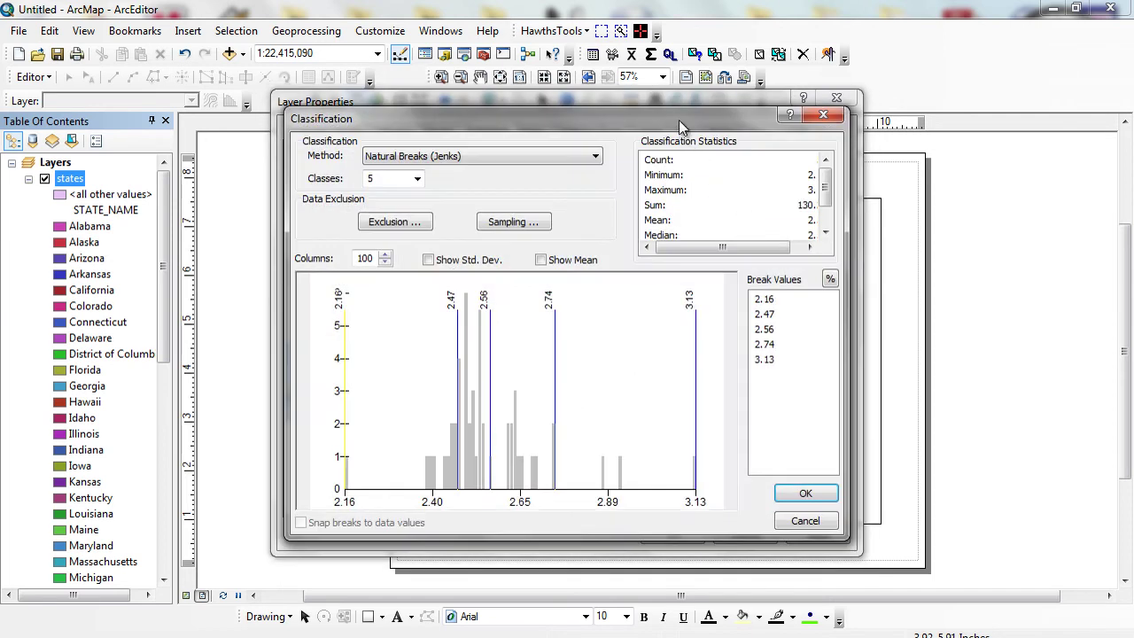
drag(678, 120, 556, 120)
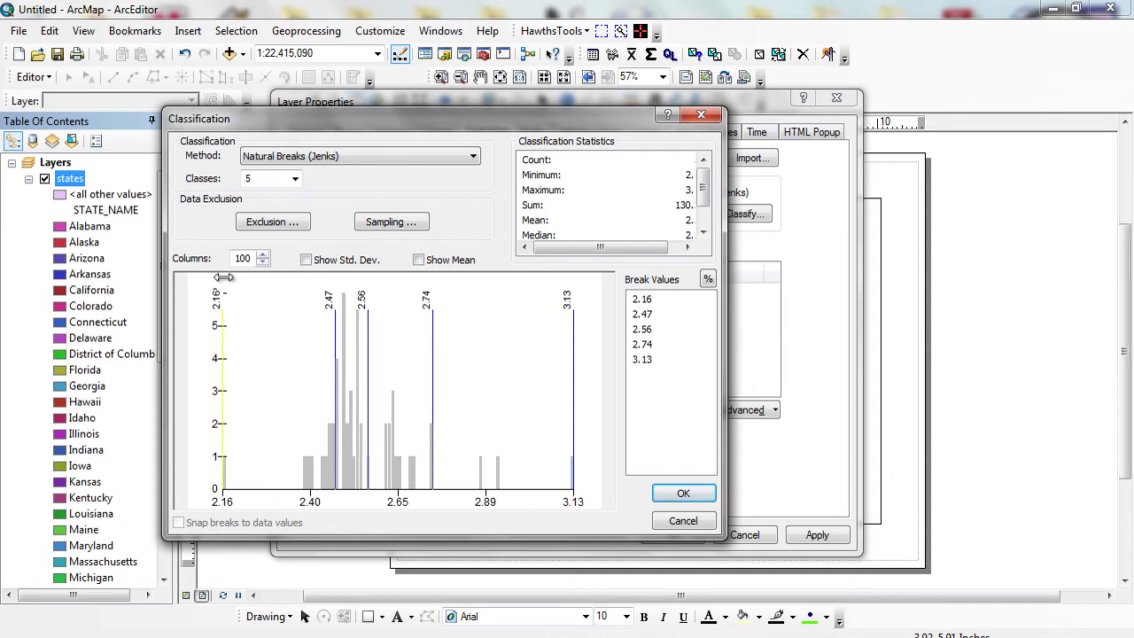
click(415, 154)
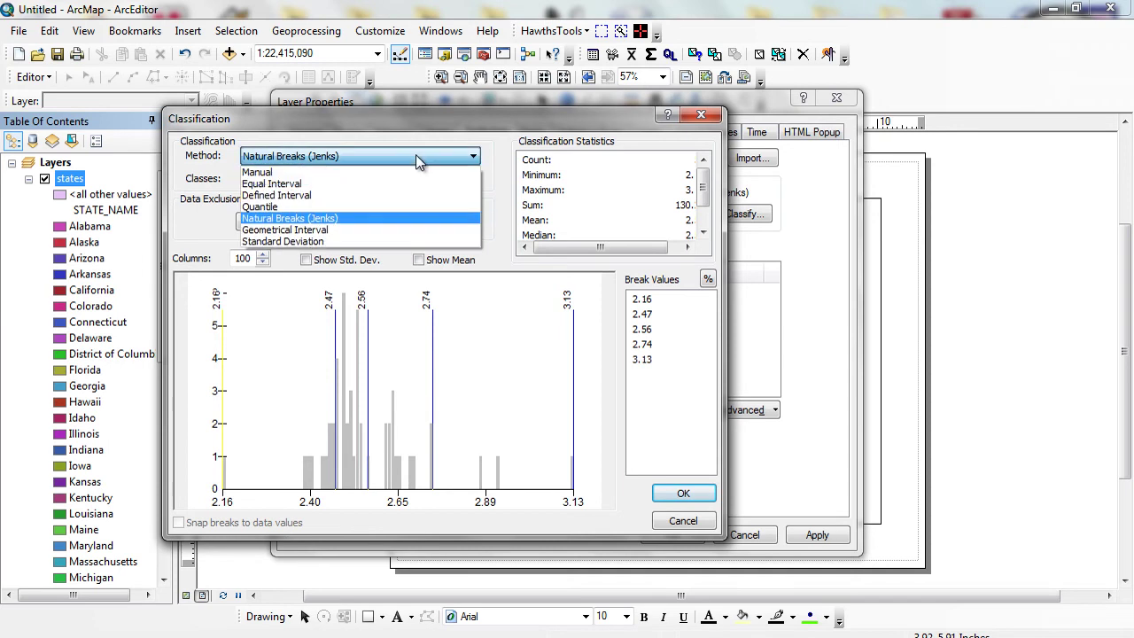
click(433, 132)
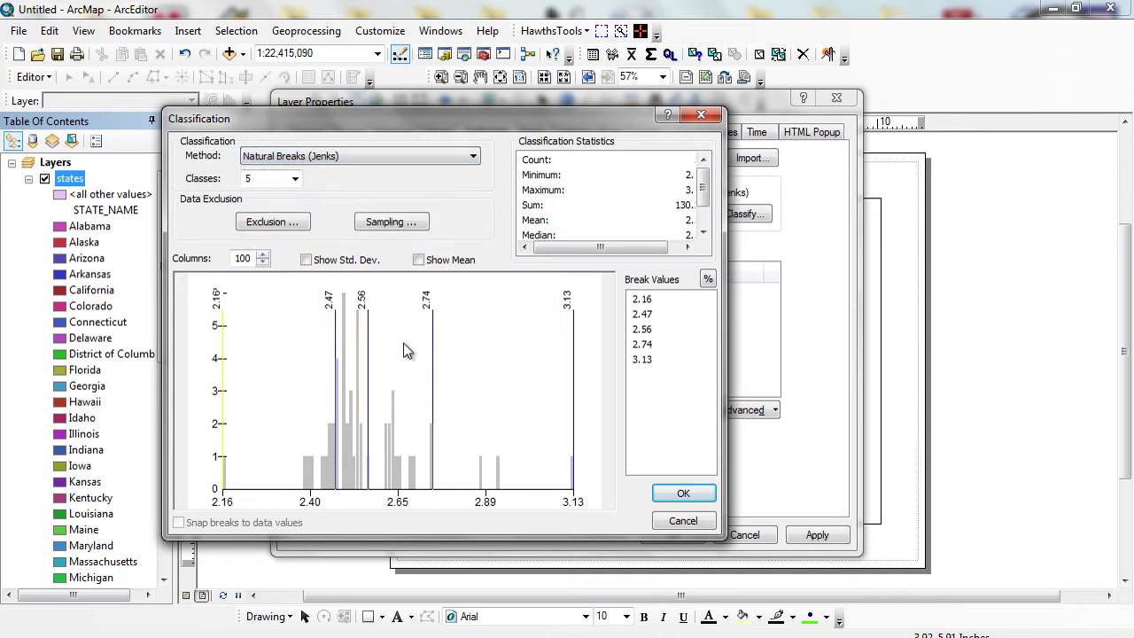
click(397, 160)
click(353, 202)
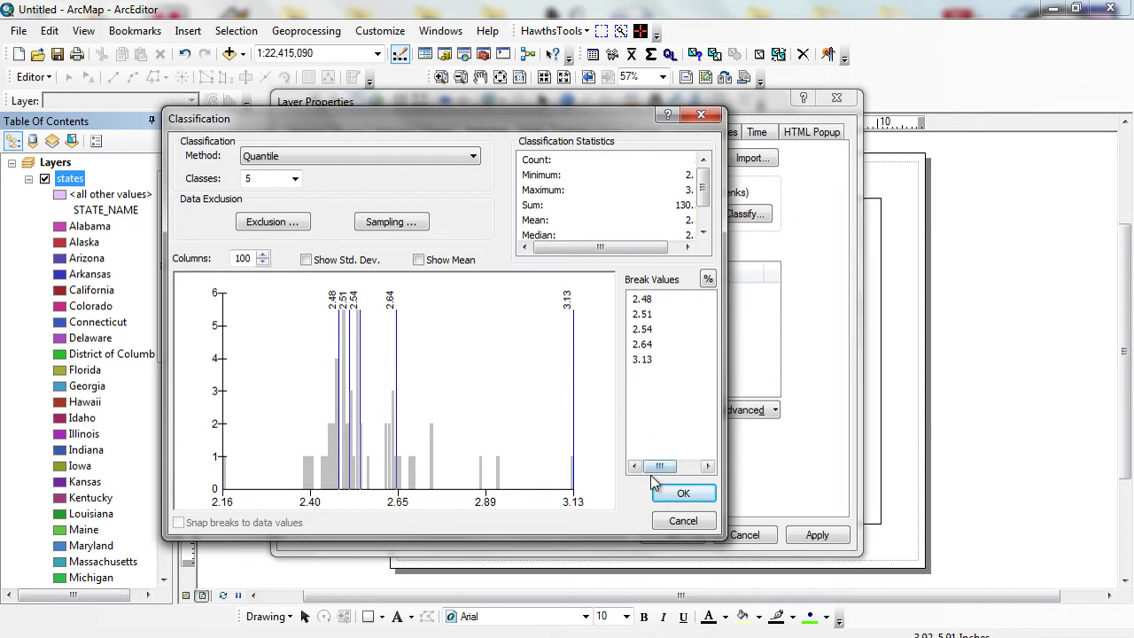
click(674, 493)
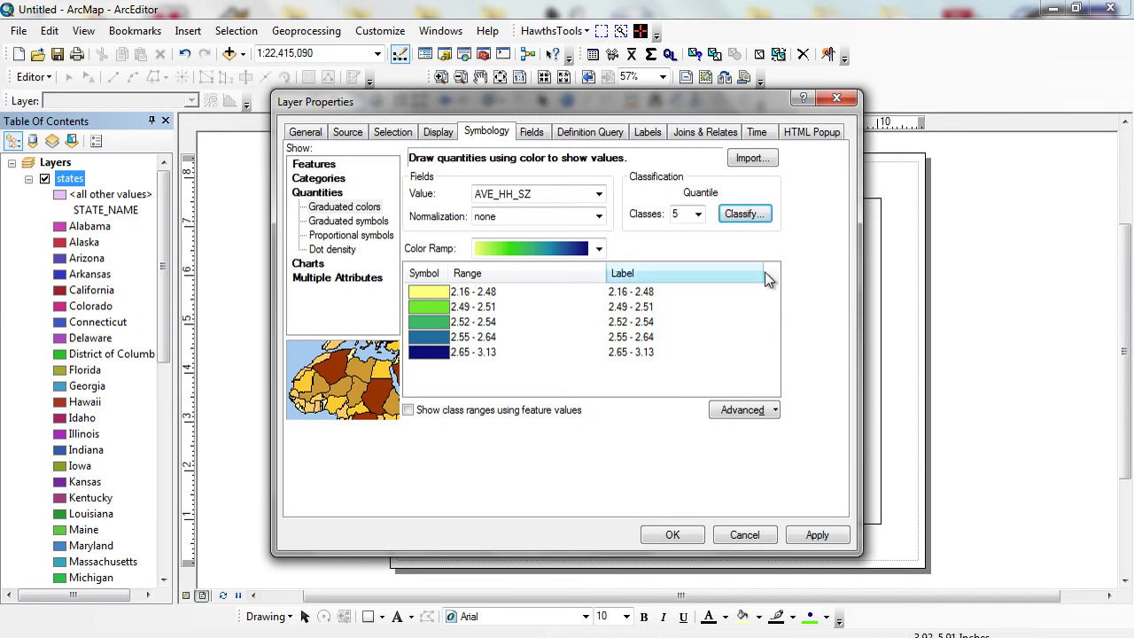
Apply the five yellow-to-blue AVE_HH_SZ Quantile colour classes to the map.
click(673, 535)
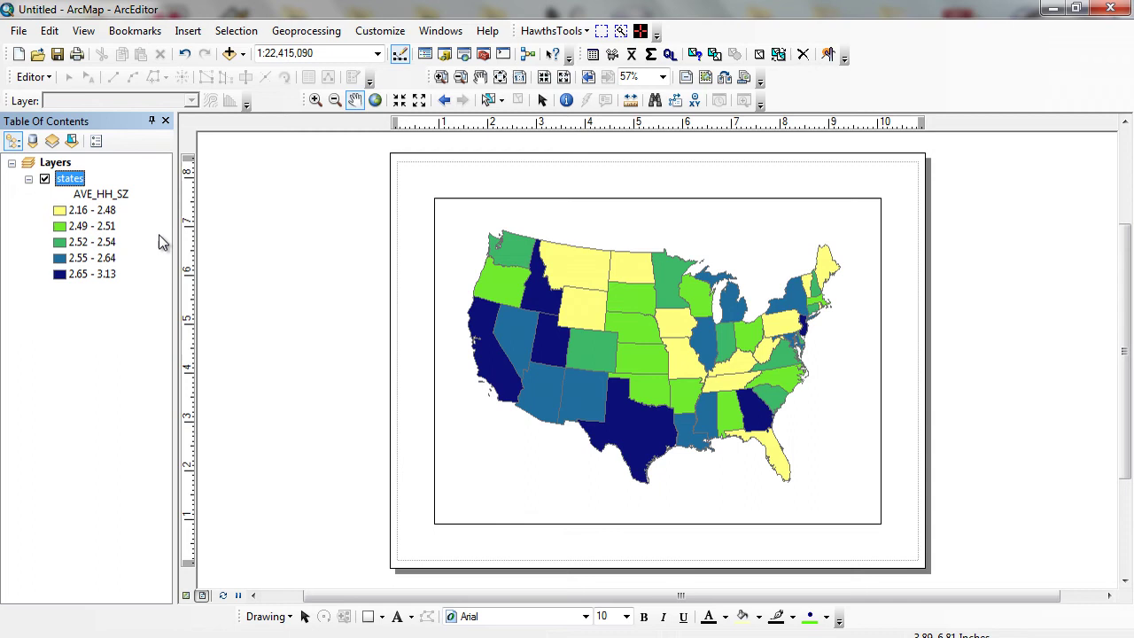
Symbolize AVE_HH_SZ as graduated green circles across the five Quantile classes.
double_click(70, 180)
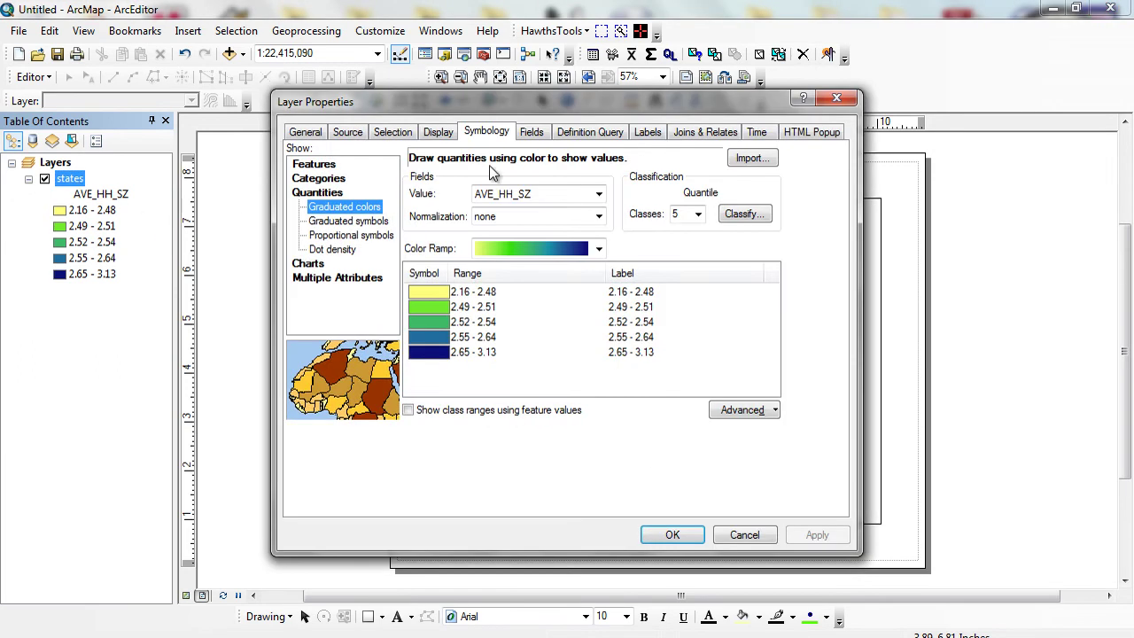
drag(653, 97, 309, 101)
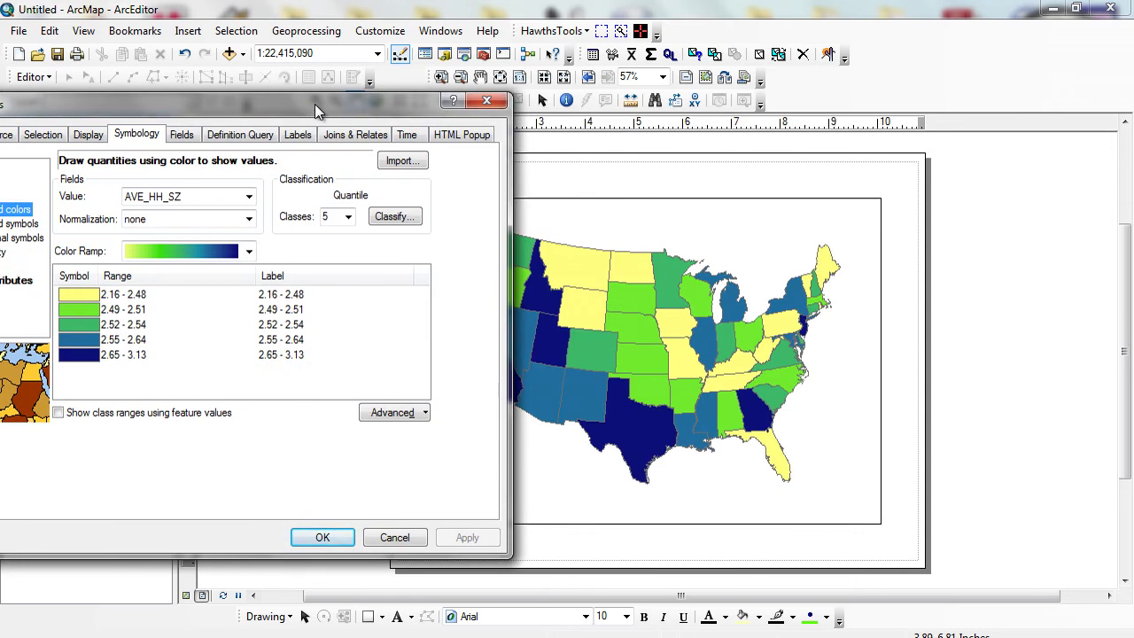
drag(314, 104, 732, 105)
click(421, 227)
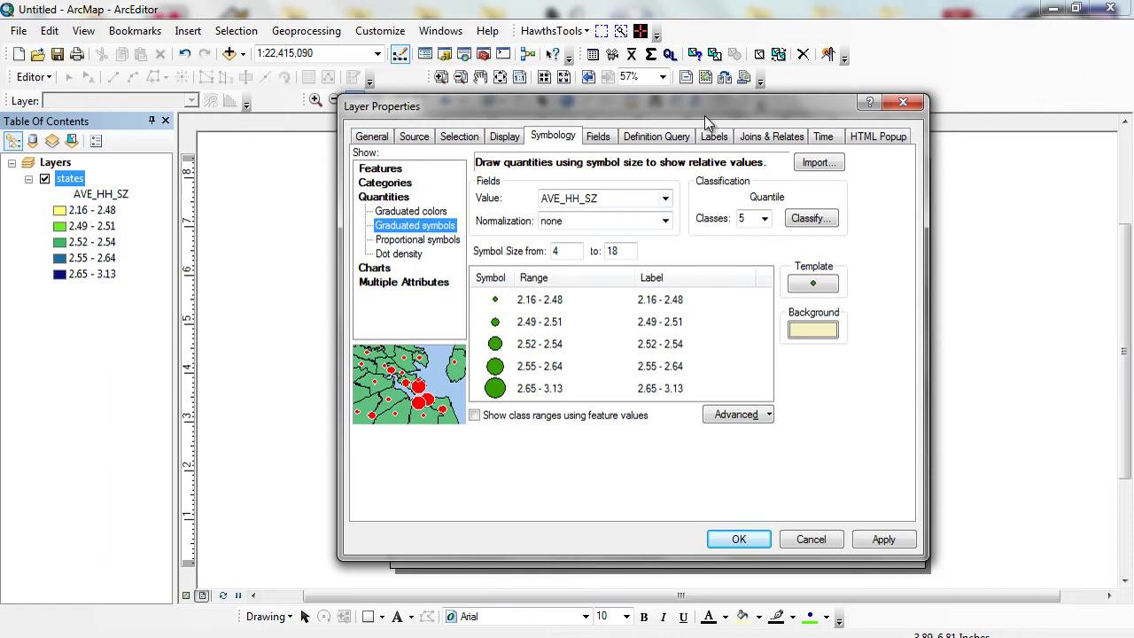
drag(705, 115, 819, 115)
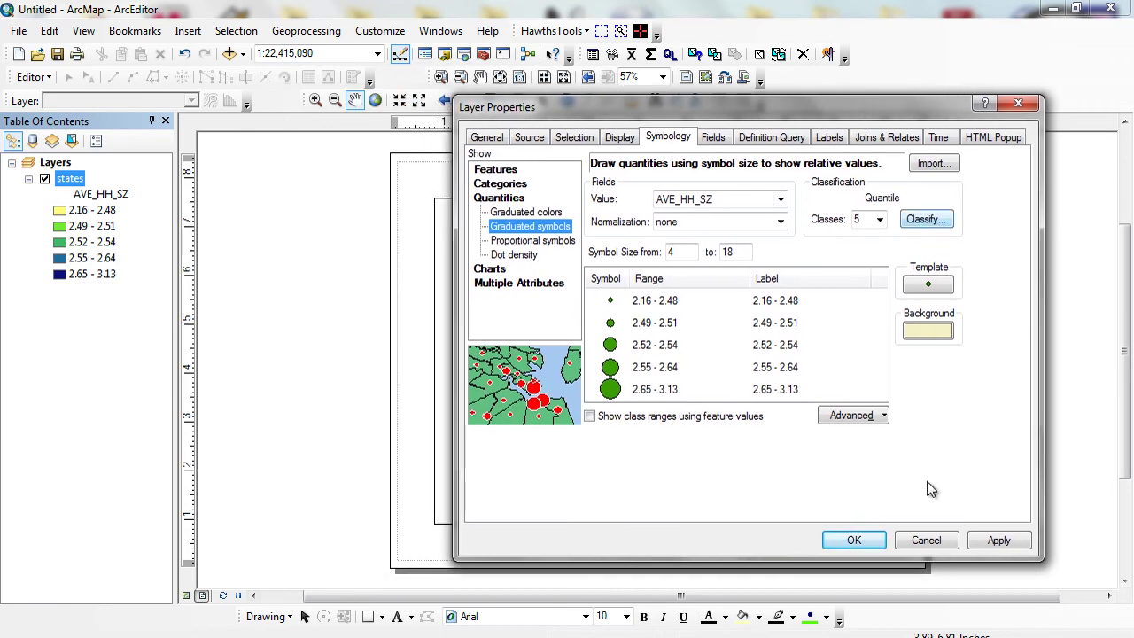
click(999, 540)
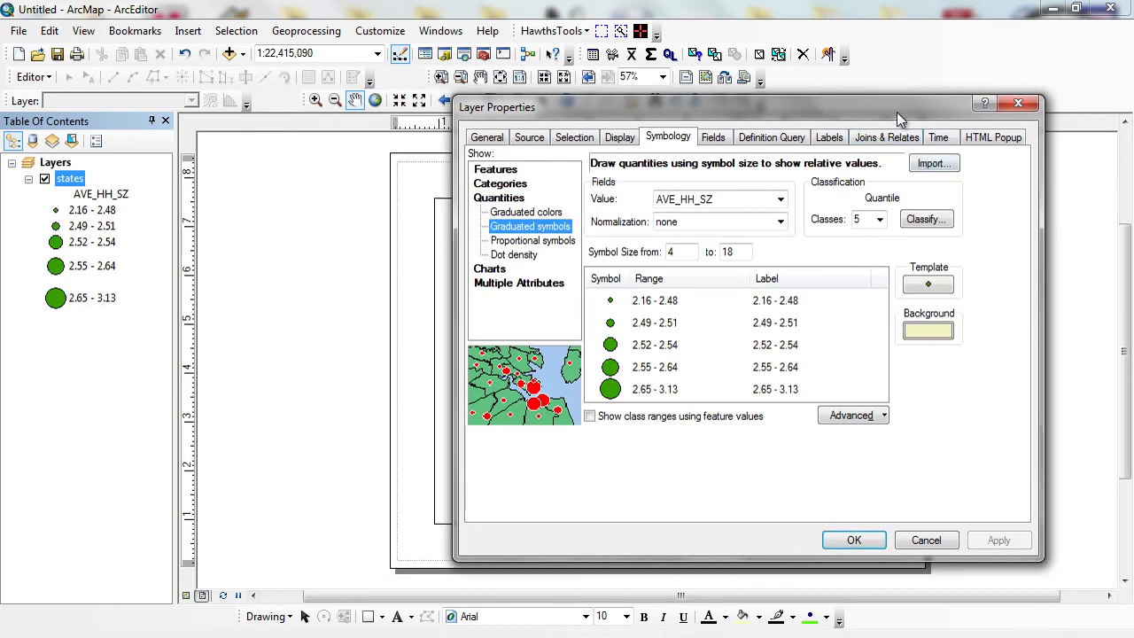
drag(898, 116, 394, 97)
click(434, 529)
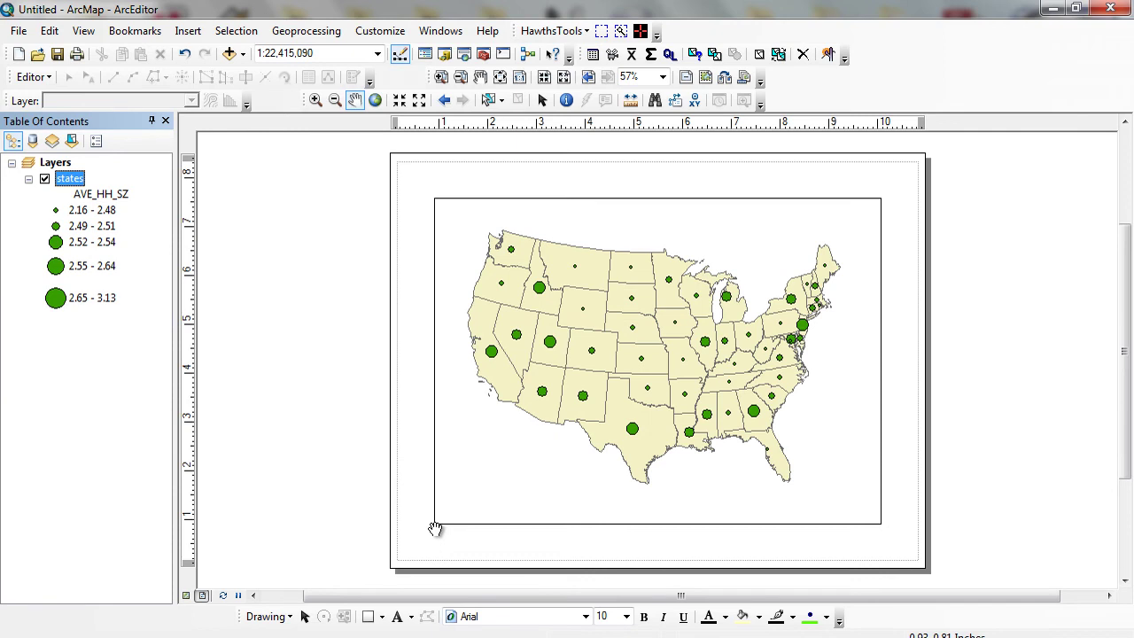
Set the background fill behind the circles to No Color, leaving states as outlines.
click(74, 178)
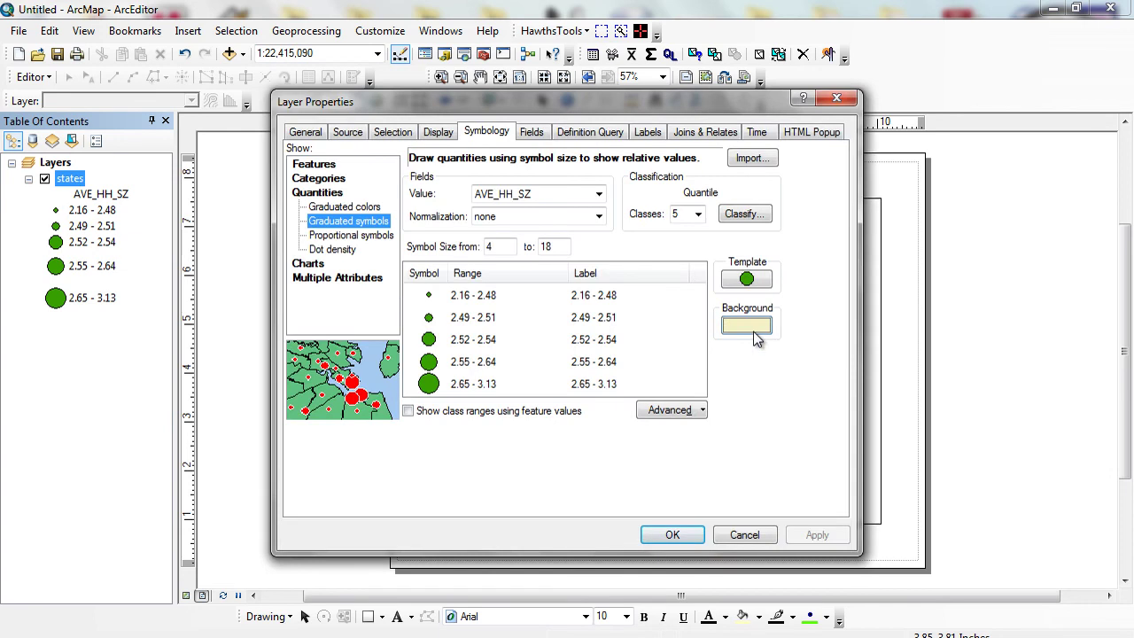
click(753, 332)
click(693, 282)
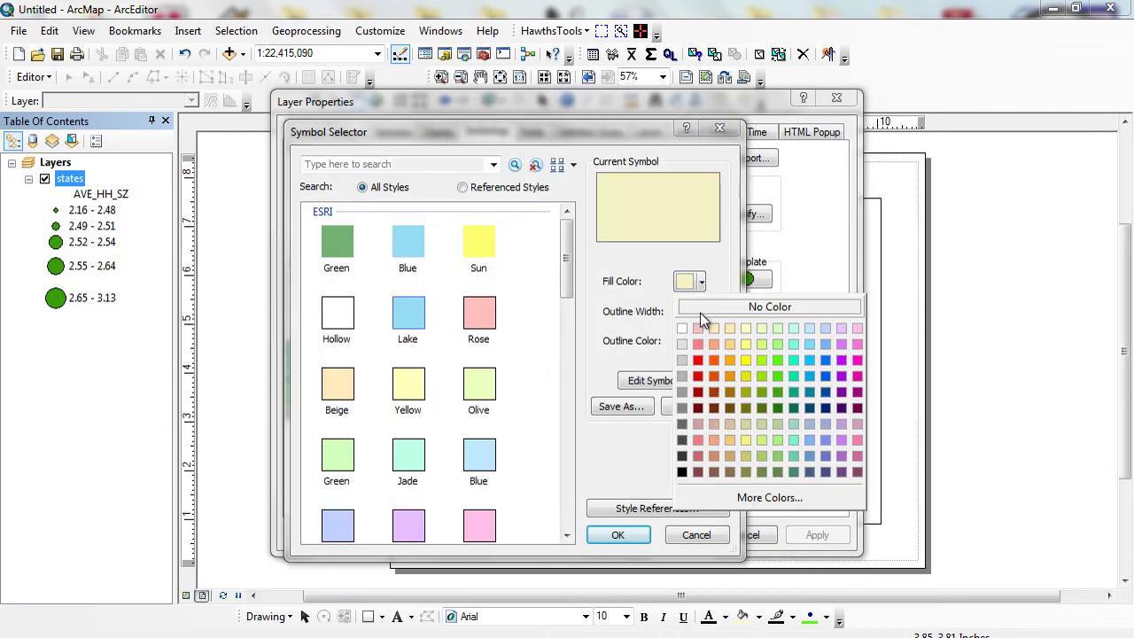
click(700, 313)
click(619, 535)
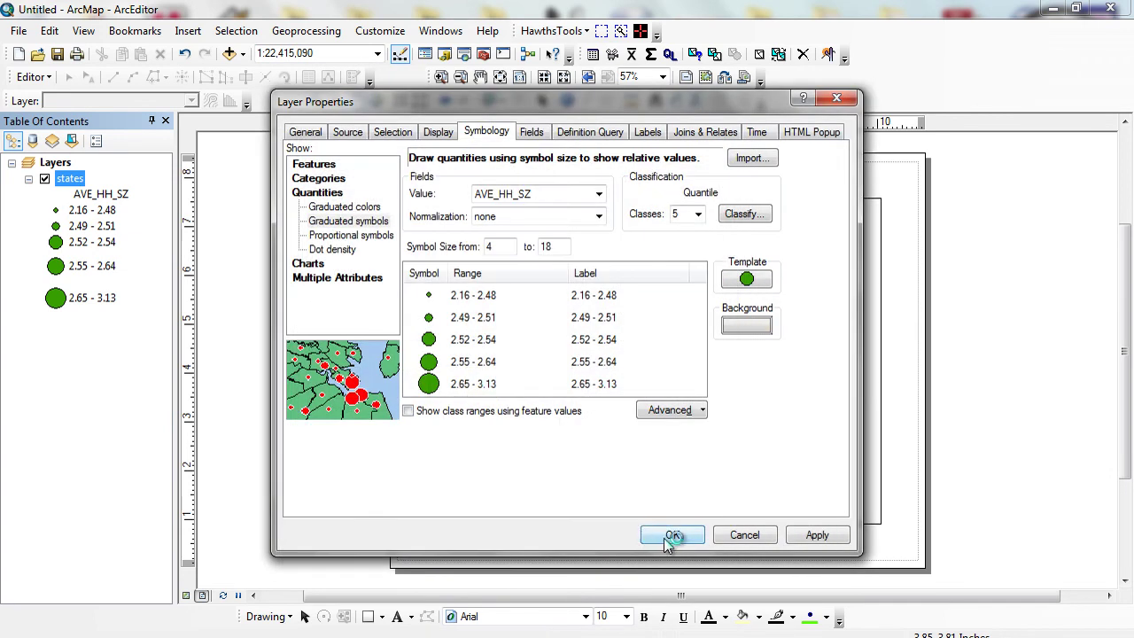
click(669, 535)
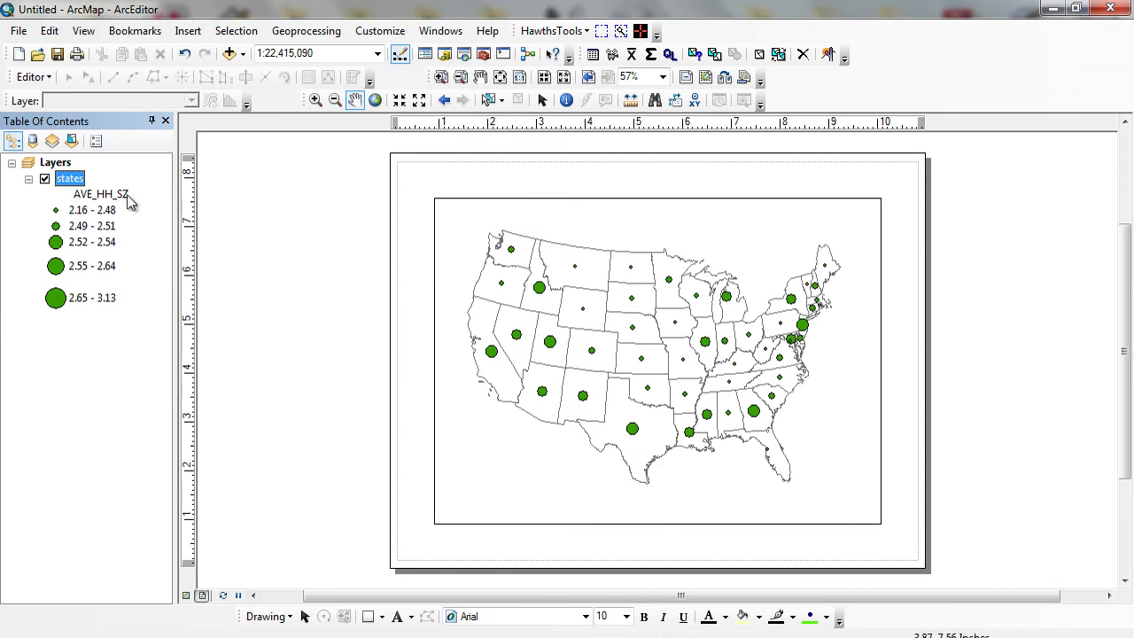
Copy the states layer and paste a duplicate into the Layers data frame.
right_click(78, 185)
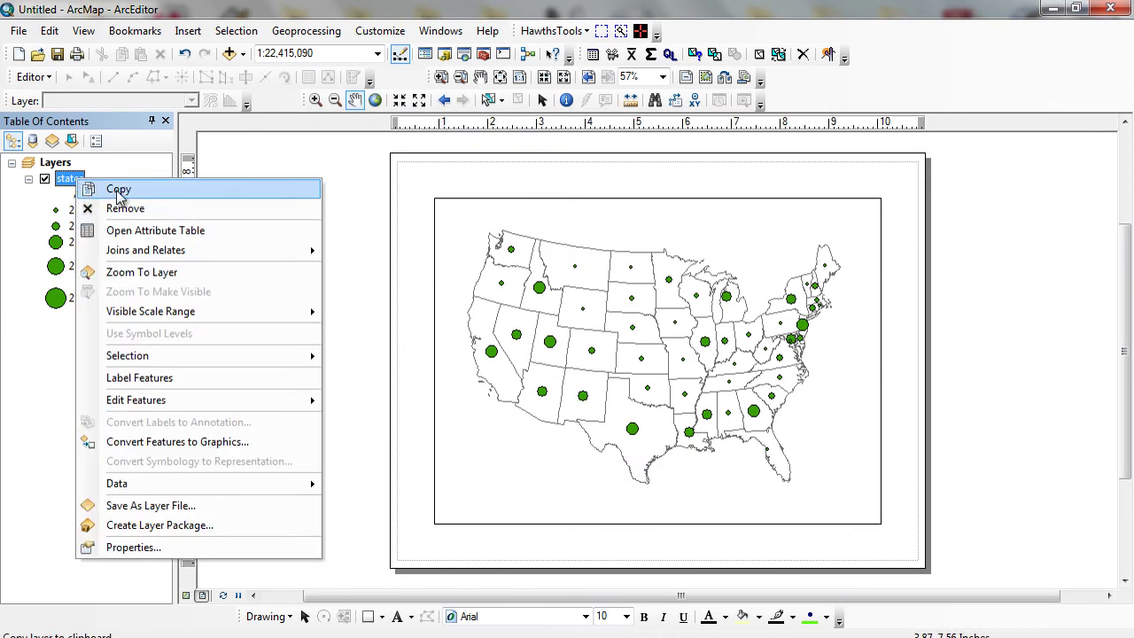
click(118, 190)
click(53, 163)
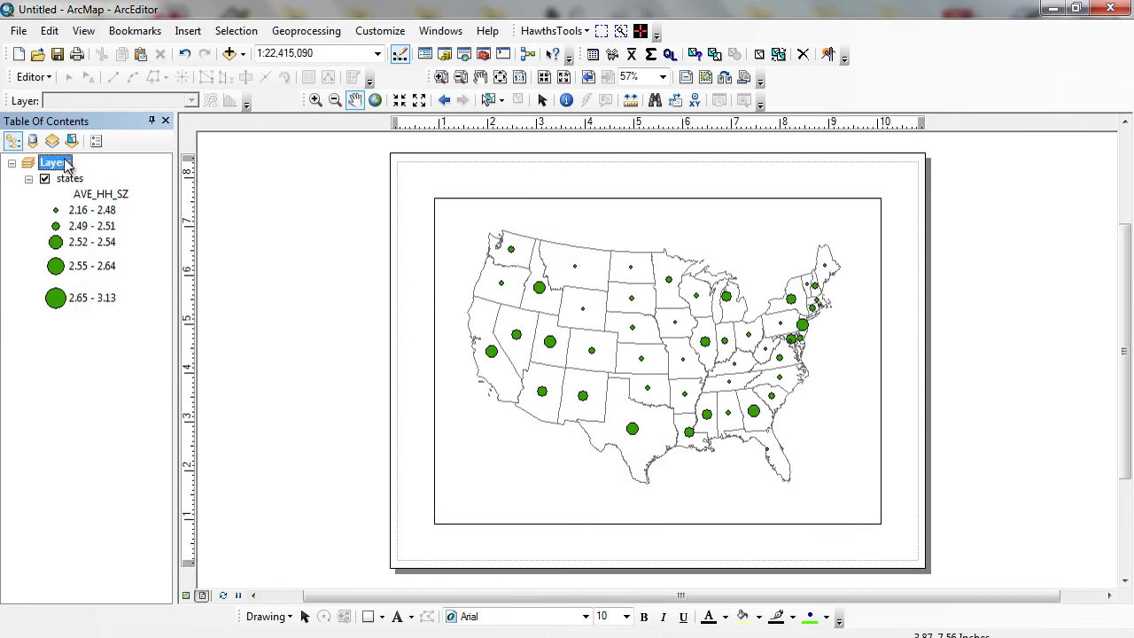
right_click(70, 168)
click(110, 250)
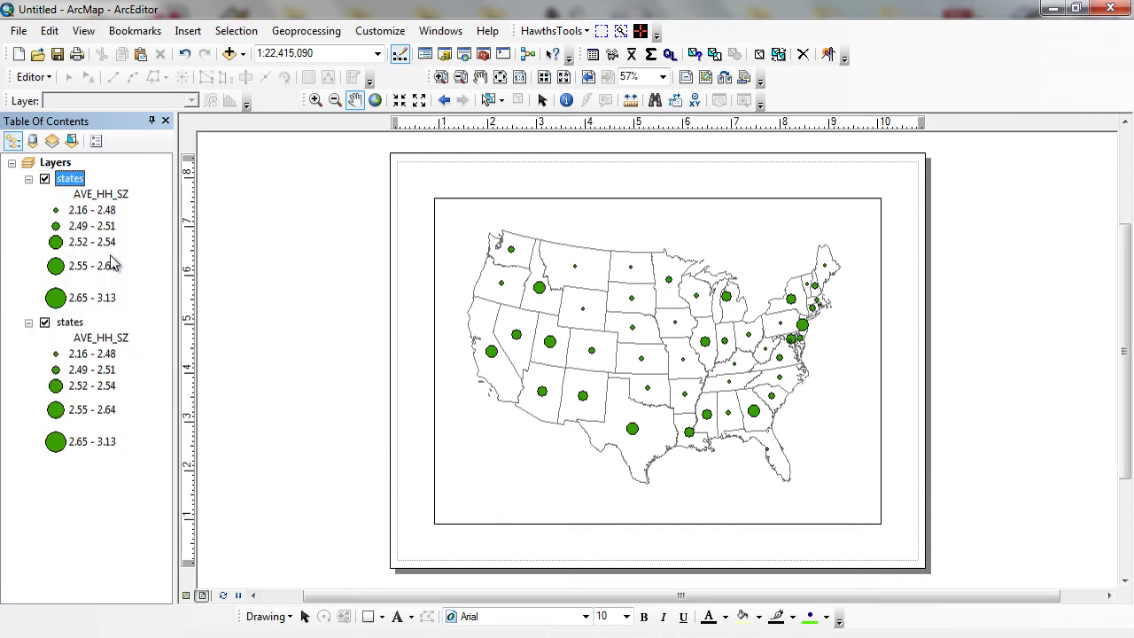
Shade the copied layer with graduated colours on MED_AGE using a white-to-black ramp.
double_click(78, 179)
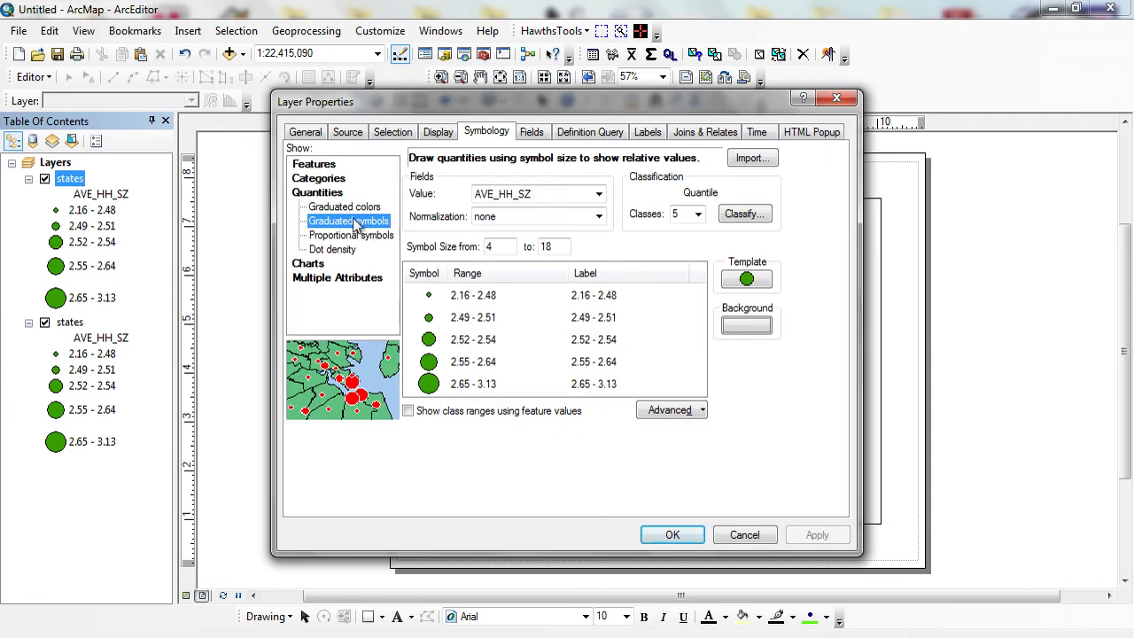
click(350, 210)
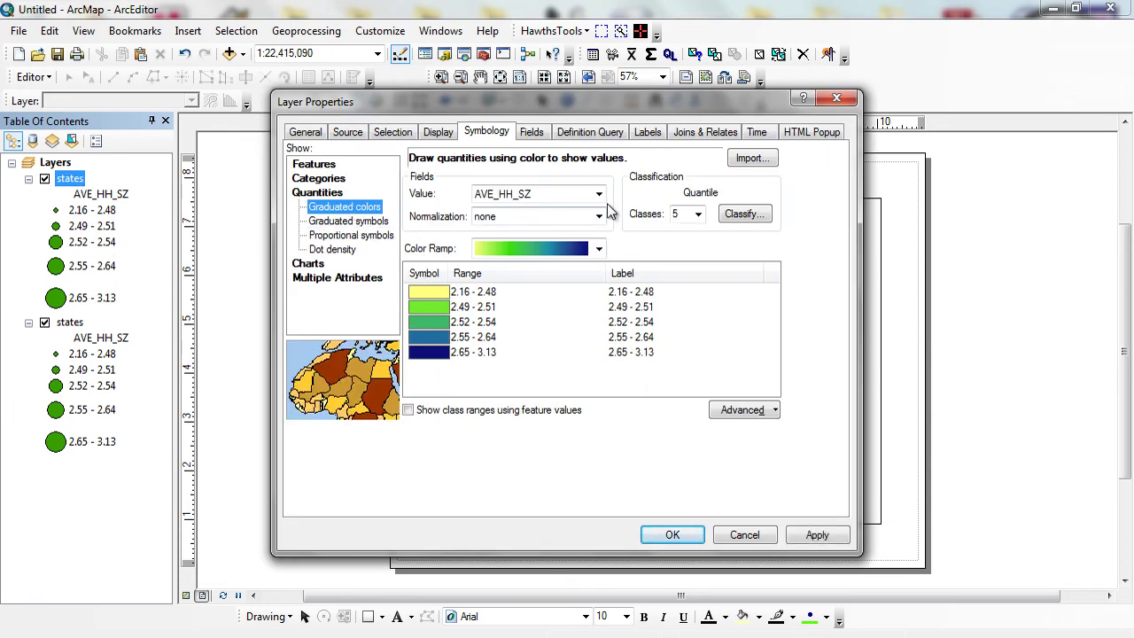
click(598, 193)
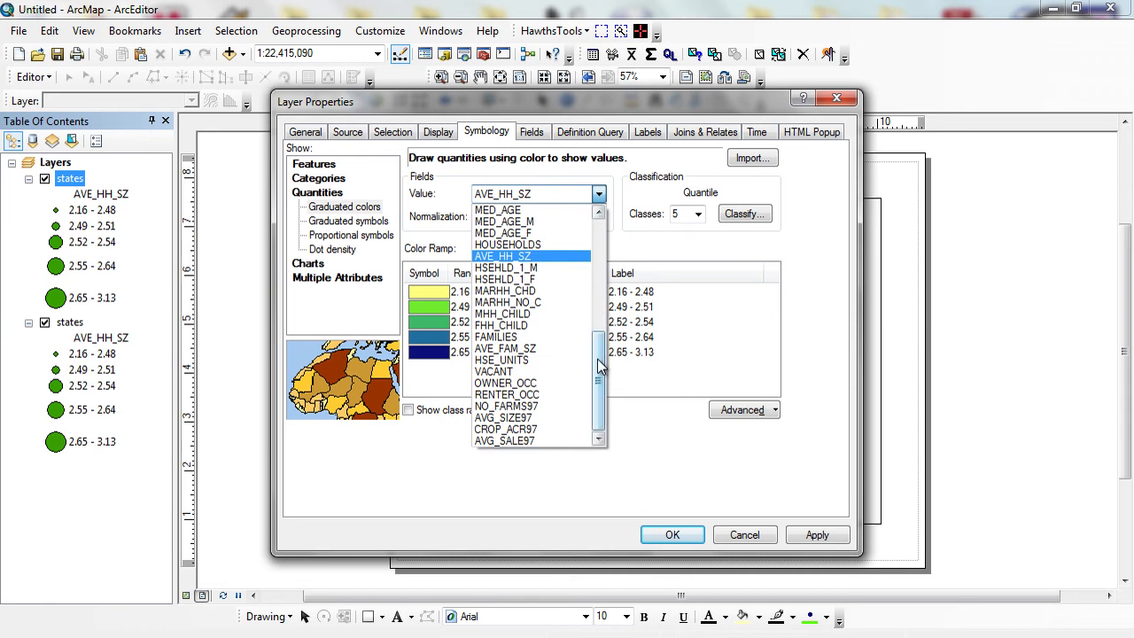
drag(599, 364, 600, 333)
click(543, 291)
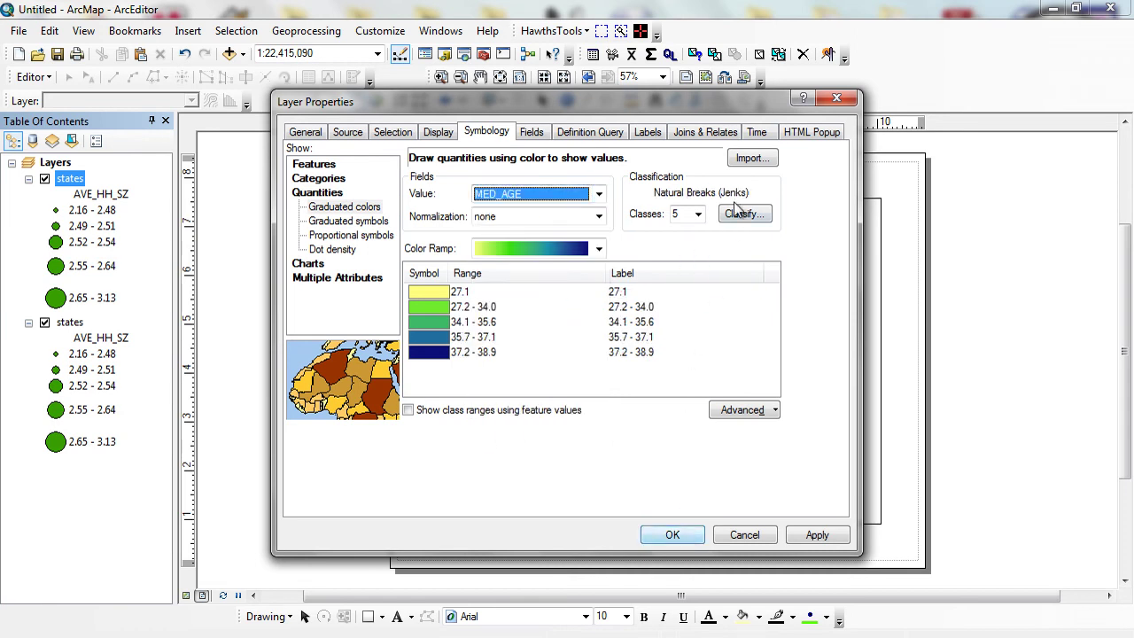
click(599, 250)
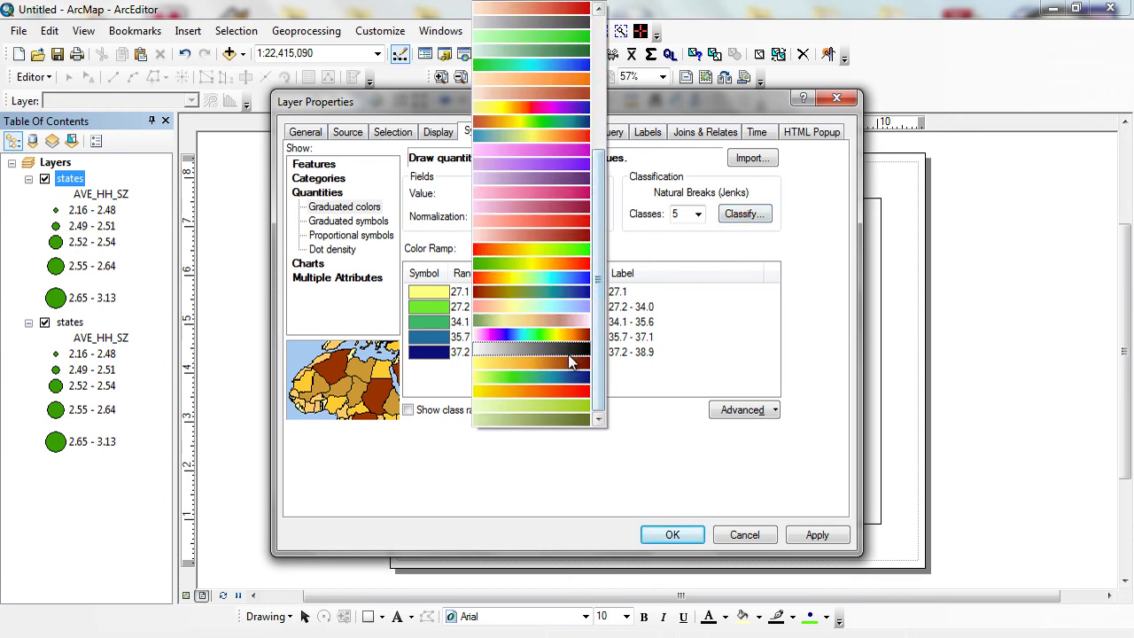
click(568, 348)
click(666, 534)
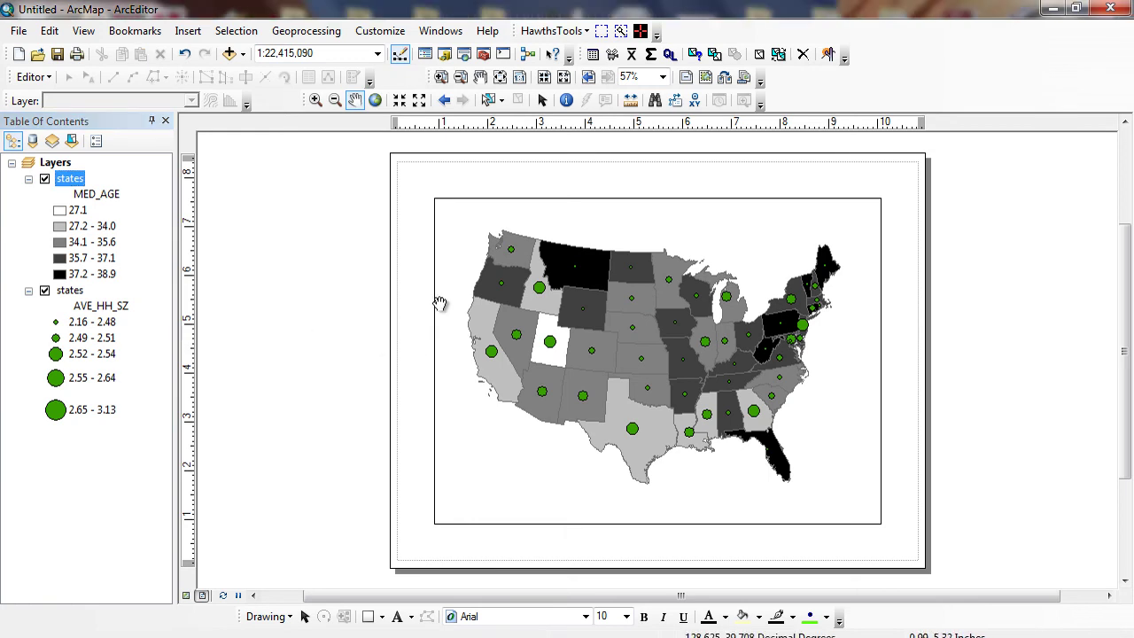
Switch to the Select Elements tool and turn off the household-size circles layer.
click(542, 100)
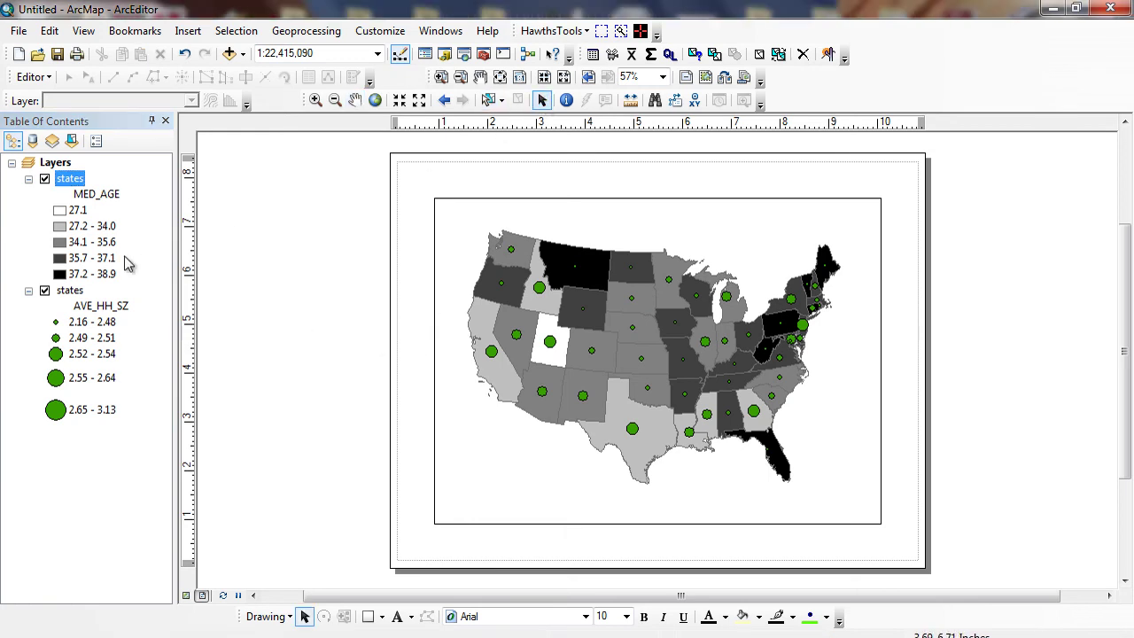
click(44, 291)
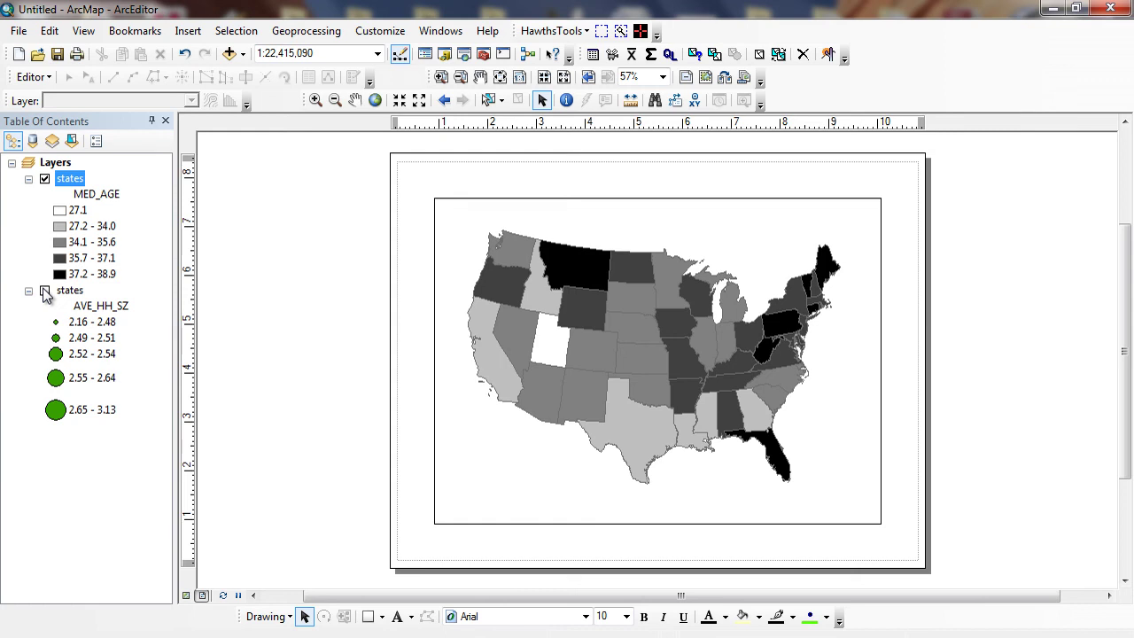
Toggle to Data View and back to Layout View, then open the Insert menu.
click(74, 32)
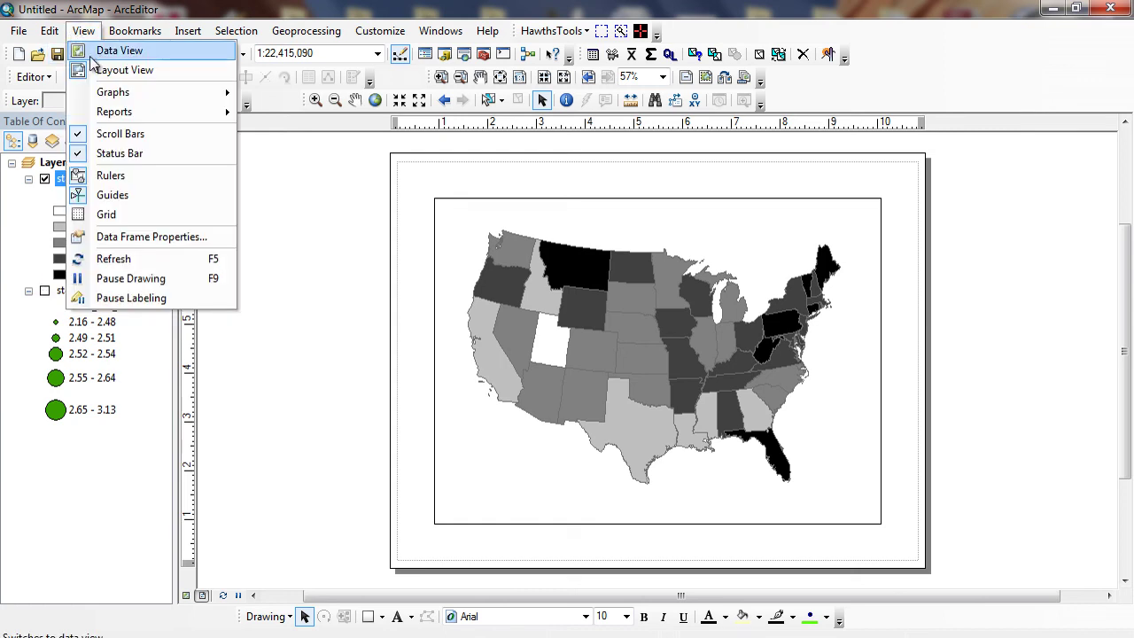
click(98, 52)
click(83, 30)
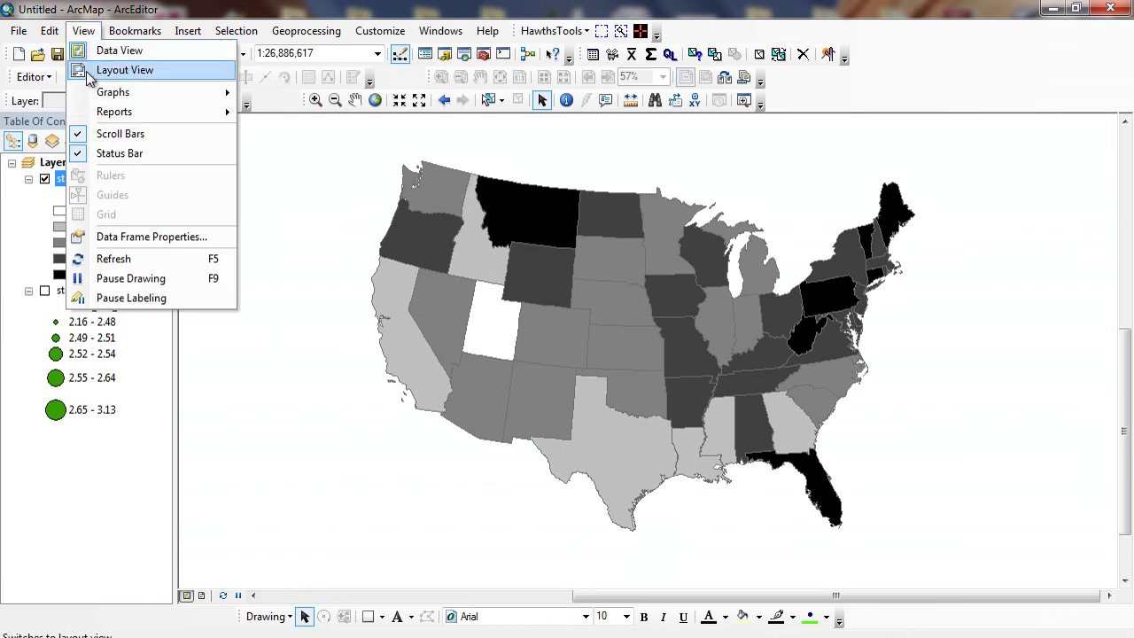
click(93, 69)
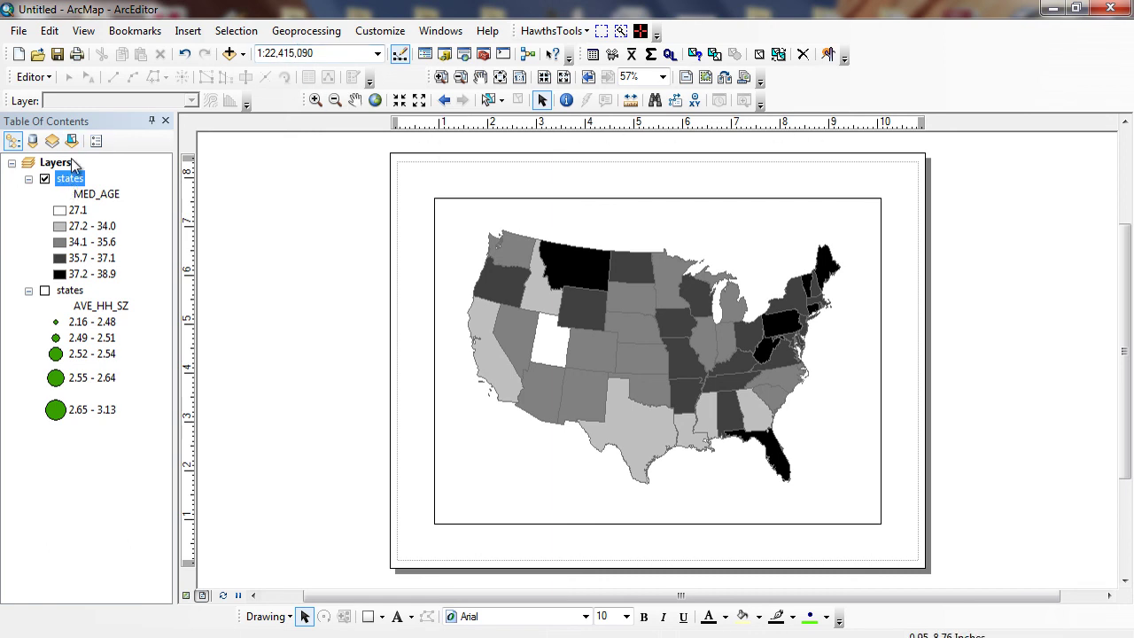
click(187, 32)
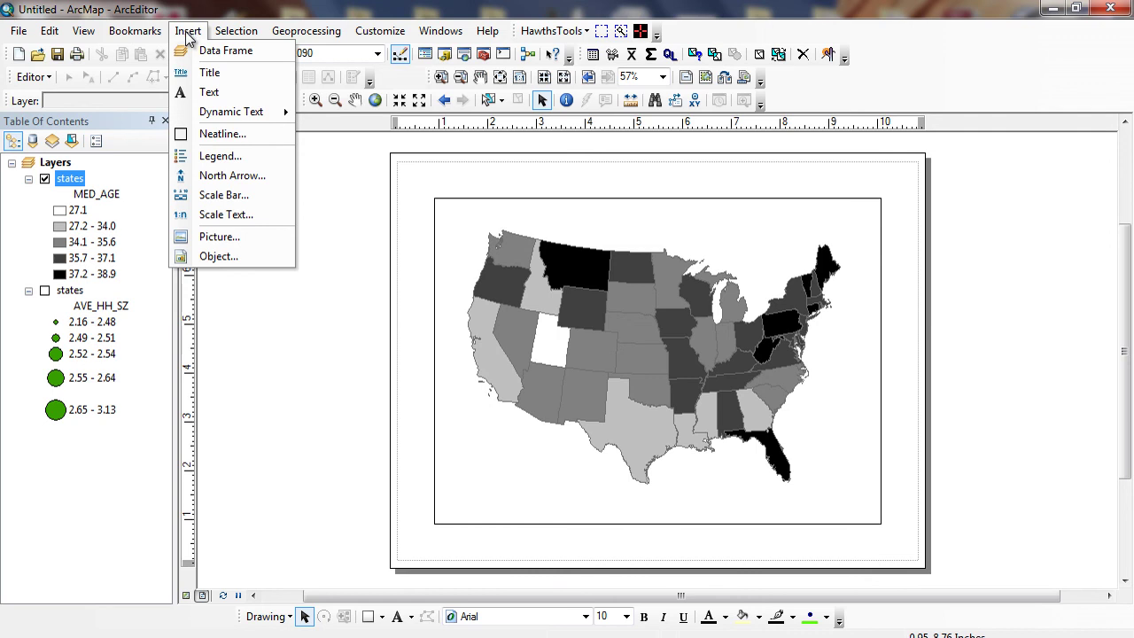
Insert the ESRI North 3 north arrow and place it at lower right beside Florida.
click(209, 176)
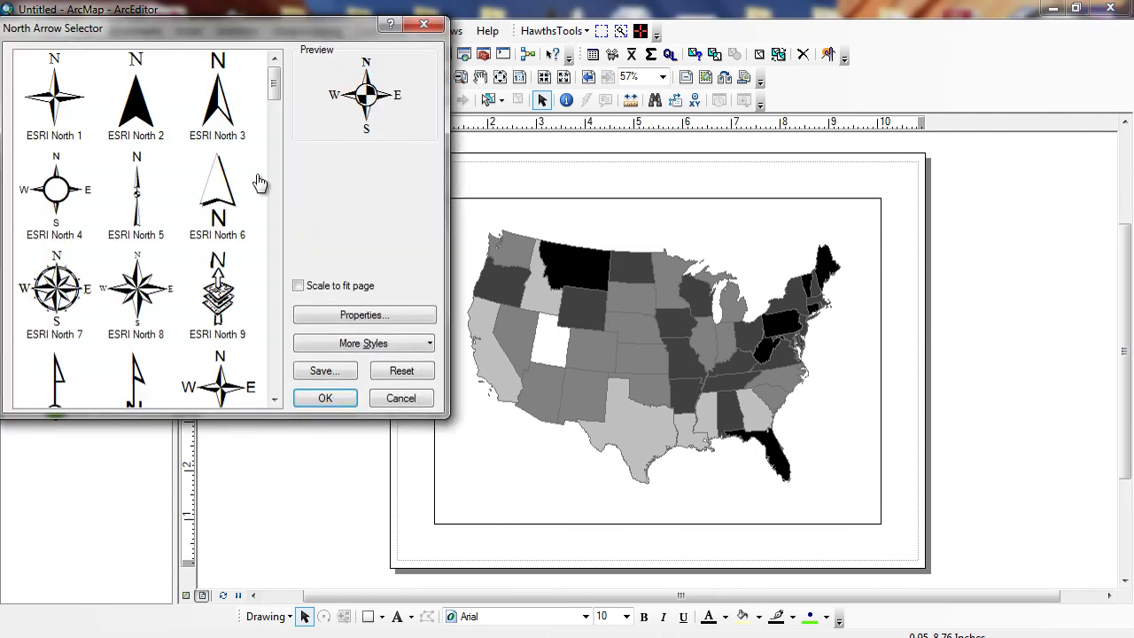
click(215, 99)
click(302, 400)
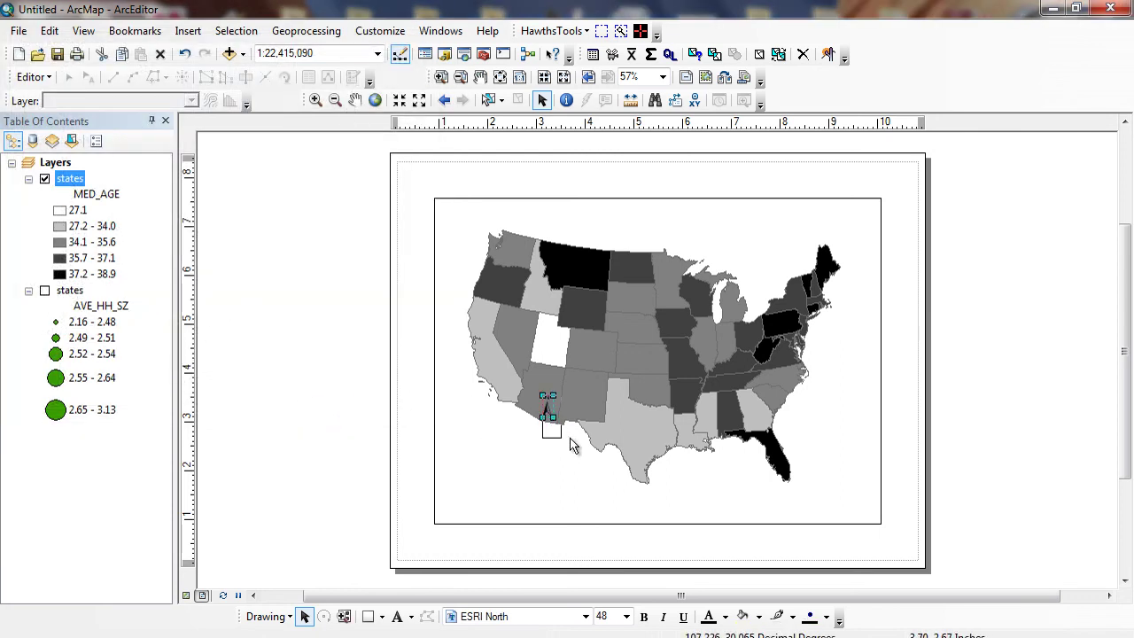
drag(549, 414, 845, 485)
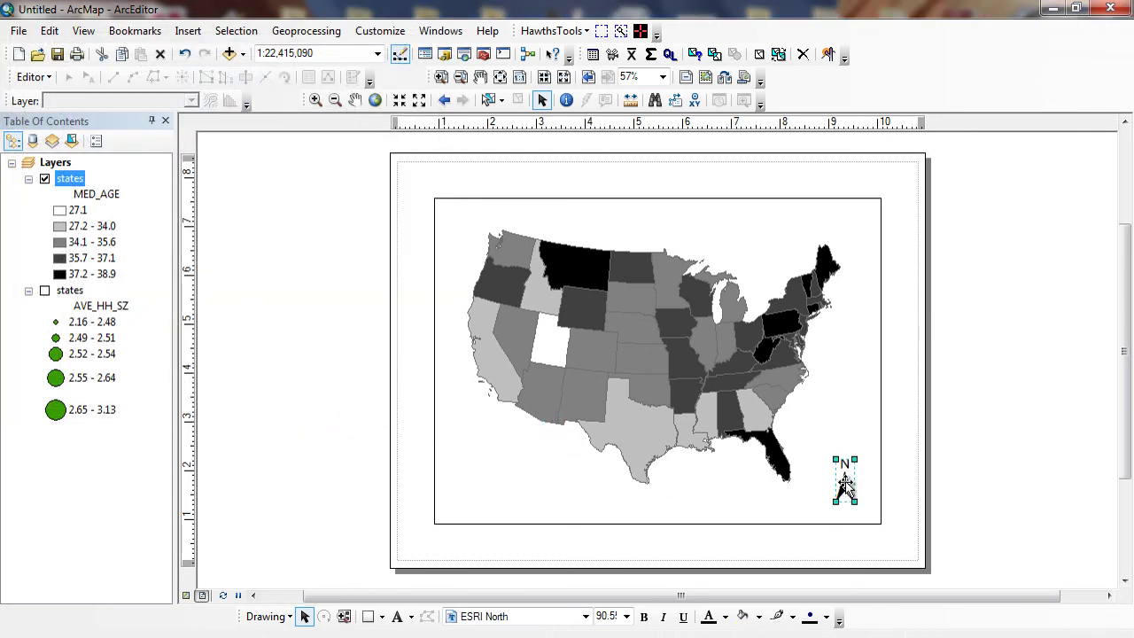
Switch to Data View, return to Layout View, and bring up the Insert menu again.
click(84, 32)
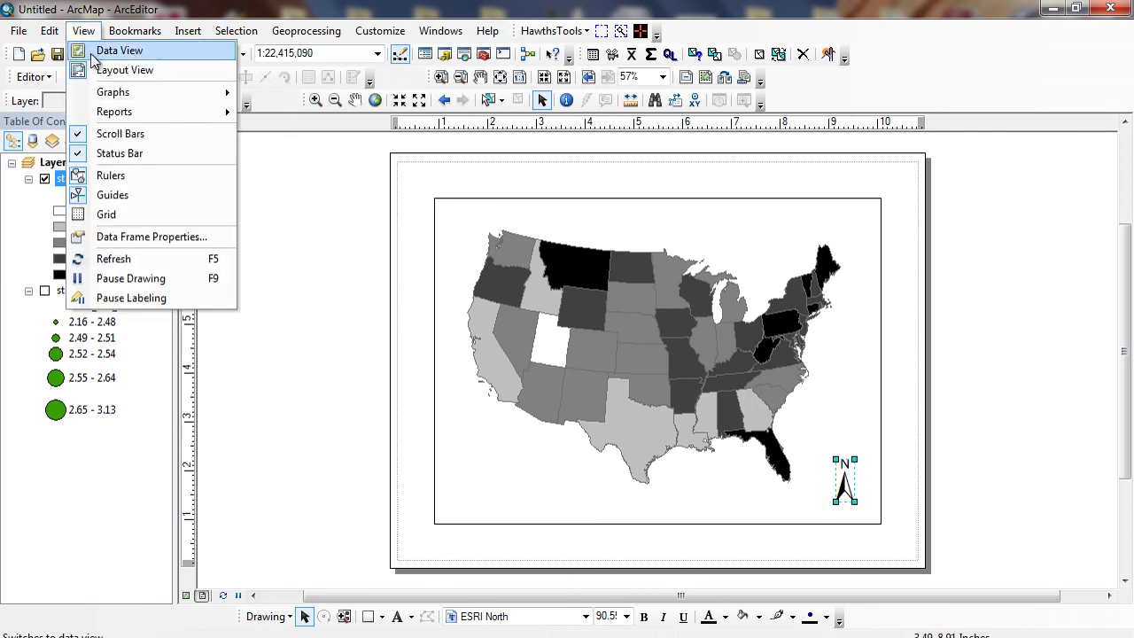
click(102, 51)
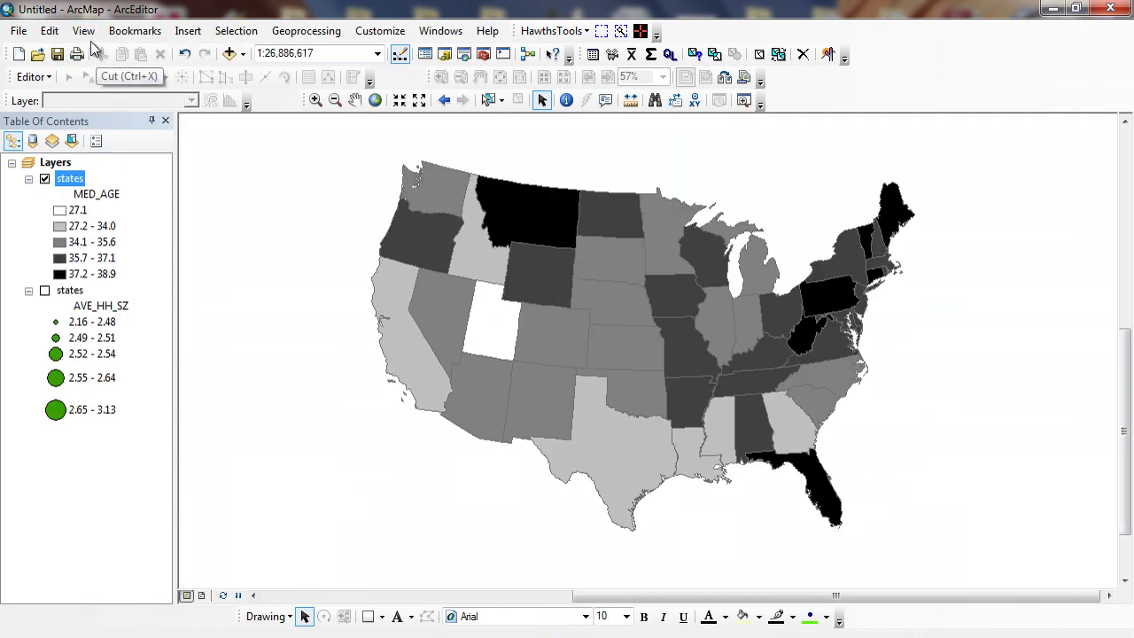
click(84, 30)
click(104, 69)
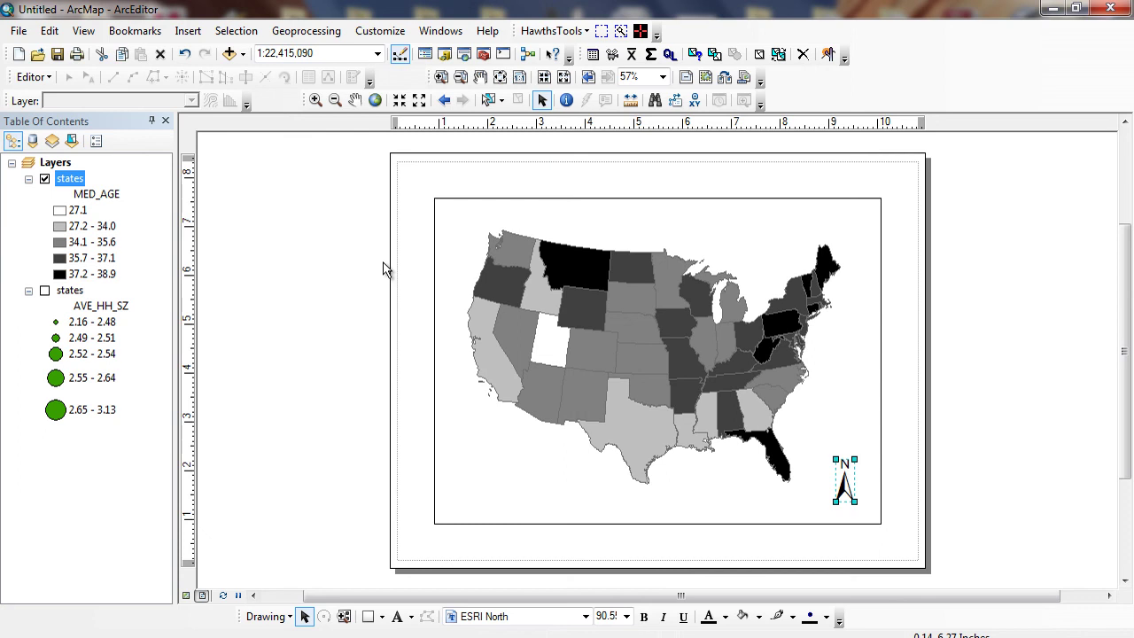
click(188, 30)
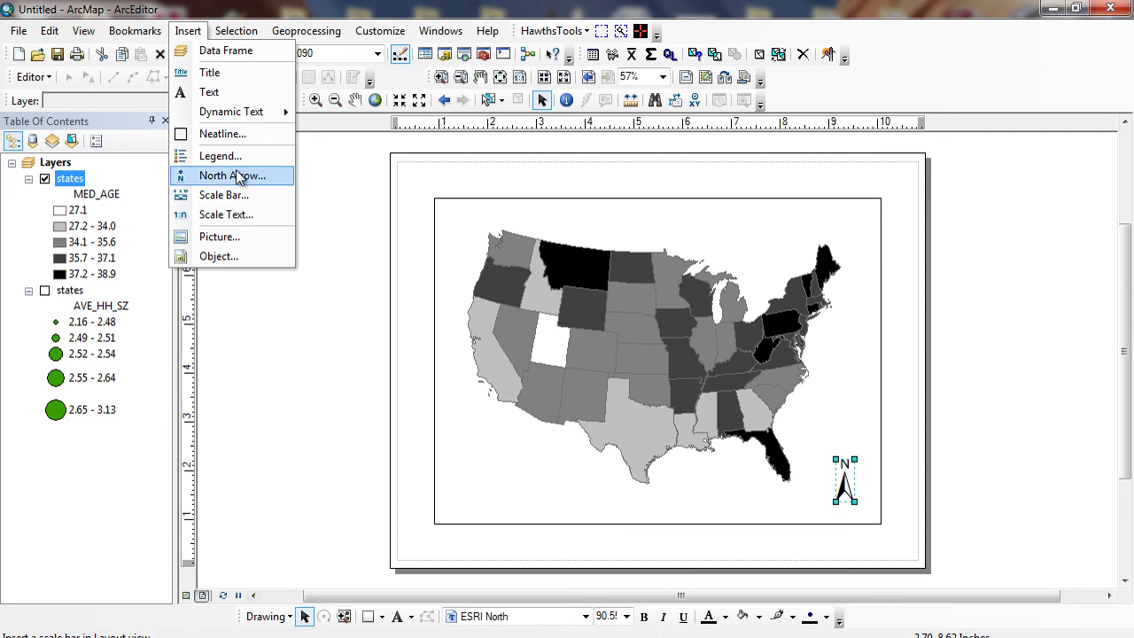
Insert a 'North Carolina' text element and move it up toward the map top.
click(224, 96)
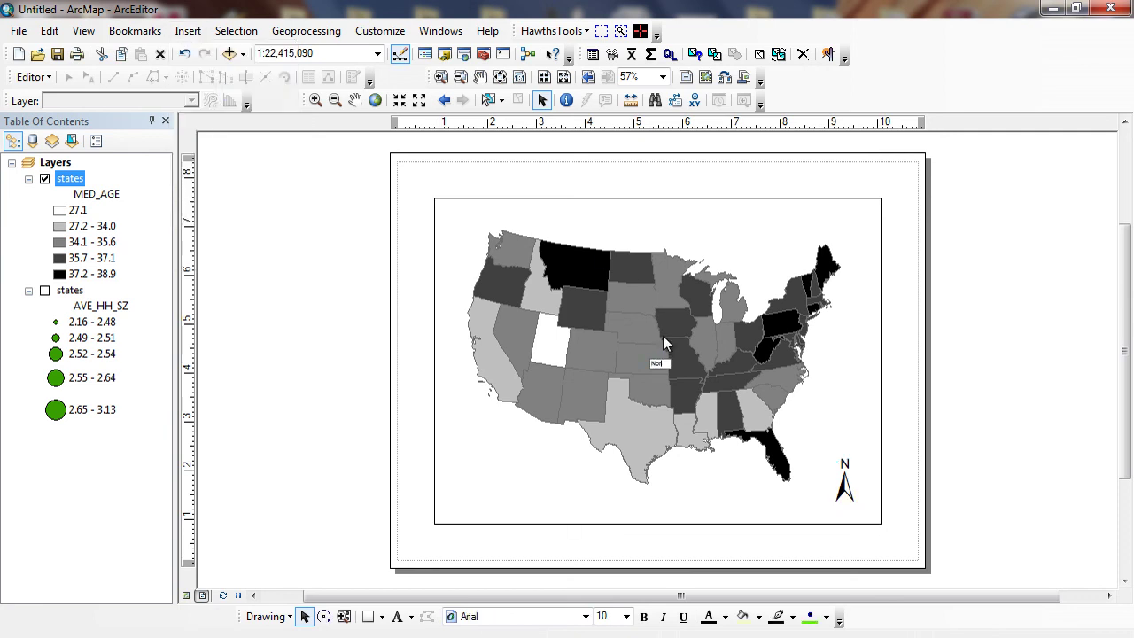
text(North Carolina)
key(Return)
drag(653, 377, 663, 223)
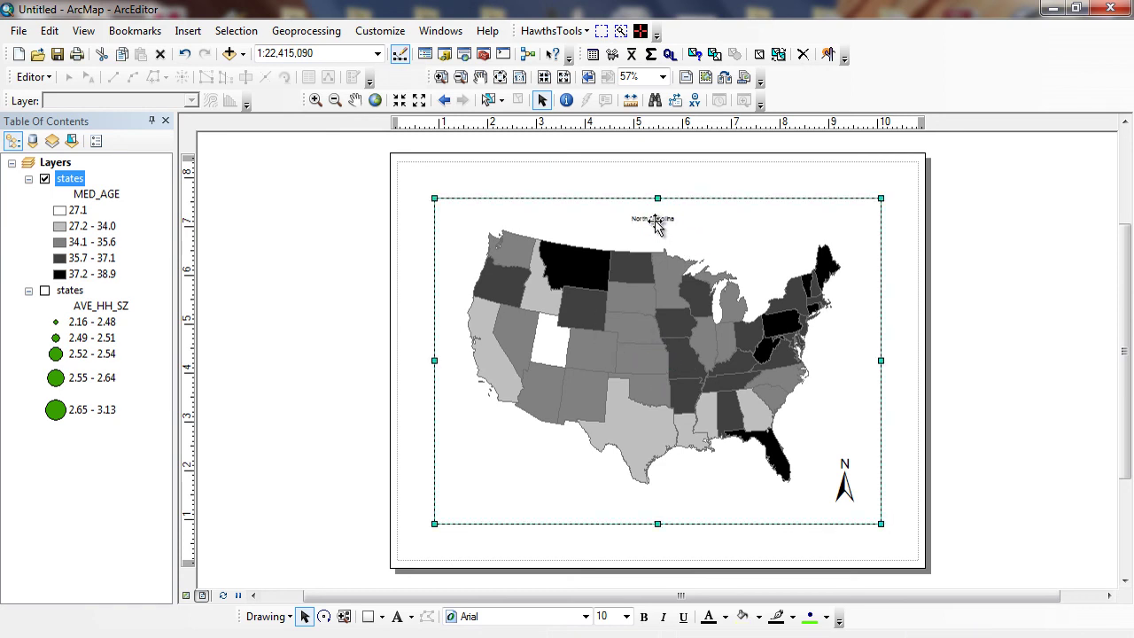
Set the title's font size to 28 pt and place it above the map frame.
double_click(663, 221)
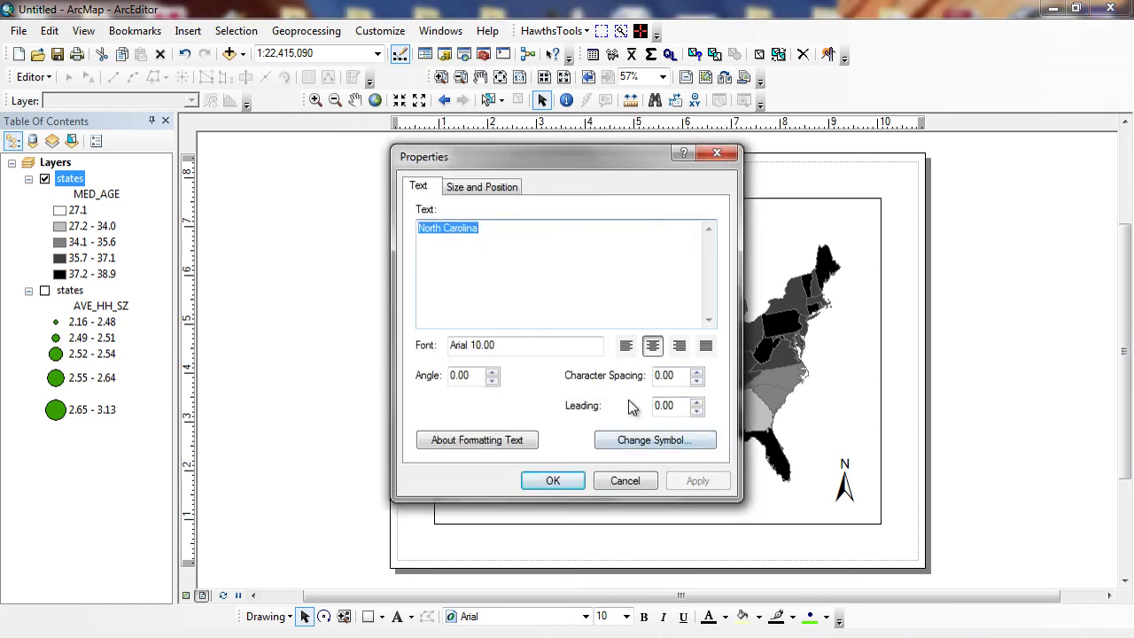
click(631, 442)
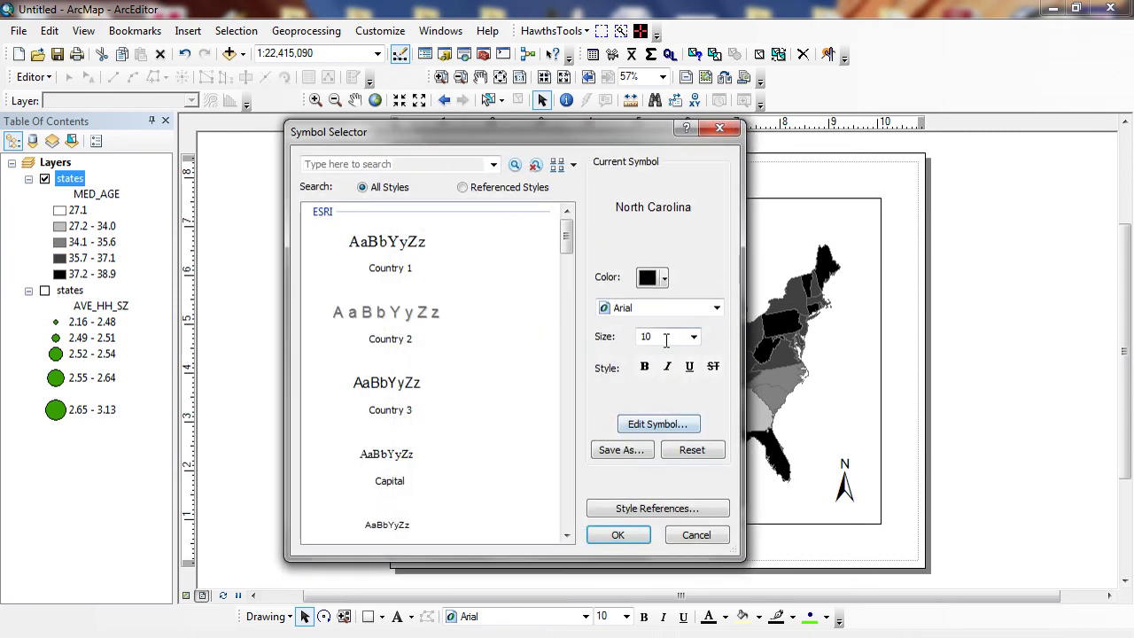
double_click(666, 340)
text(28)
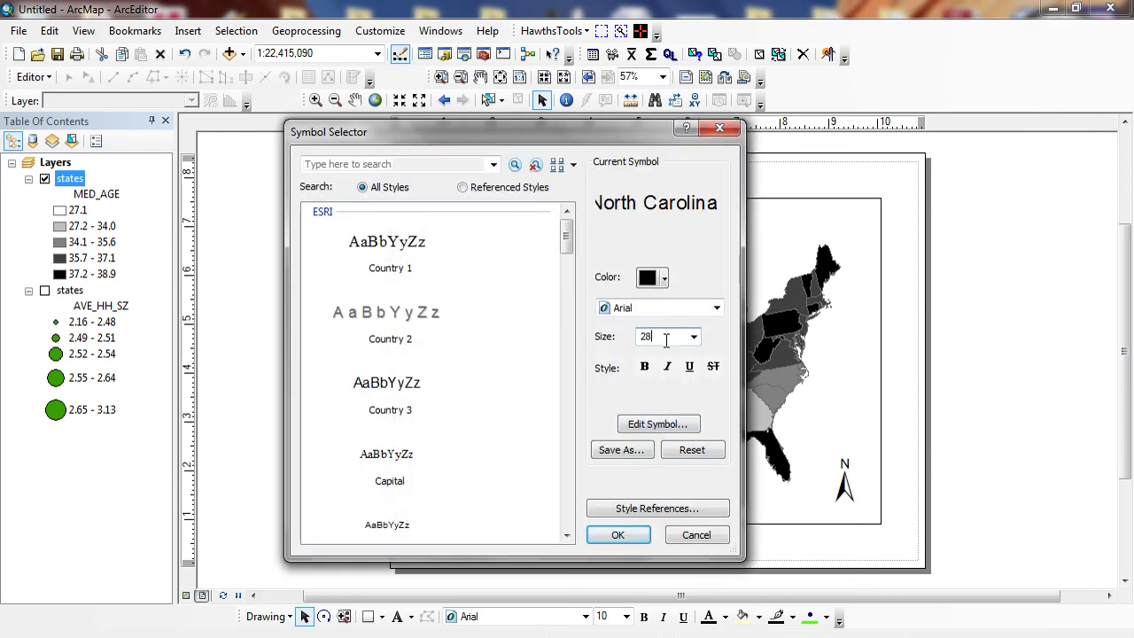
click(614, 537)
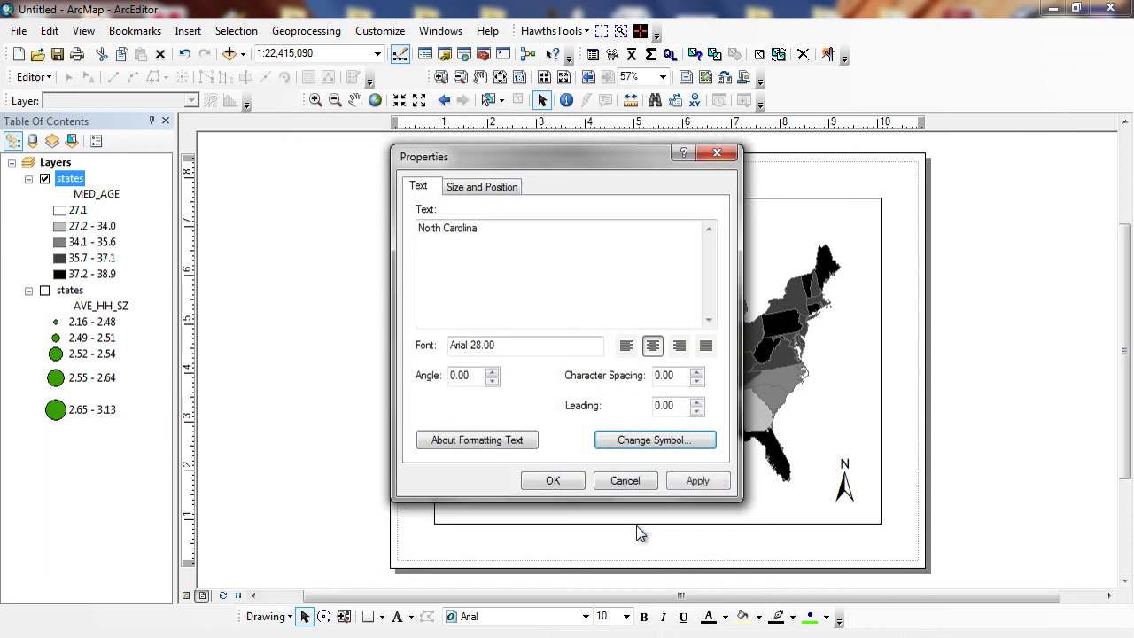
click(565, 476)
key(ctrl+c)
key(ctrl+v)
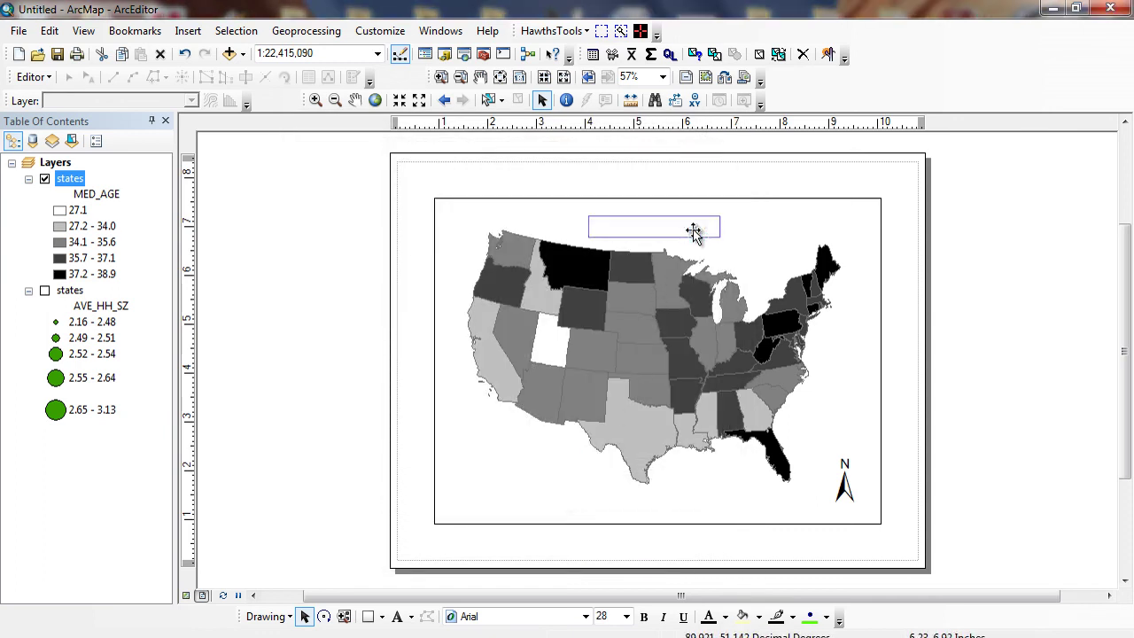
drag(688, 232, 695, 183)
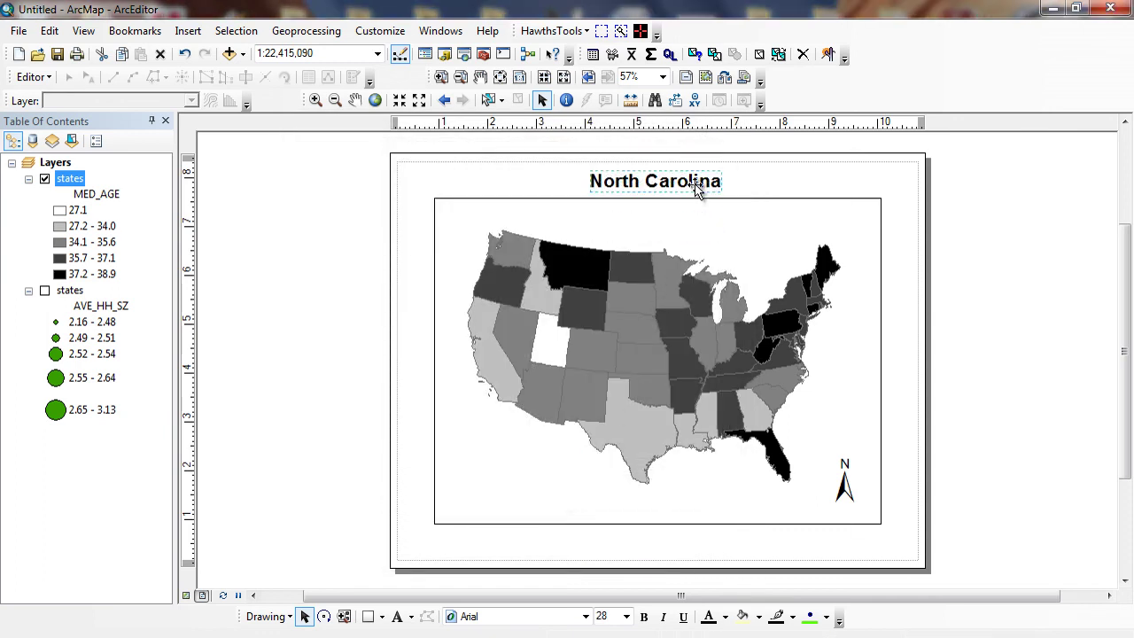
Apply Align Center to the title and map frame so the title sits centred over the map.
click(758, 206)
right_click(759, 205)
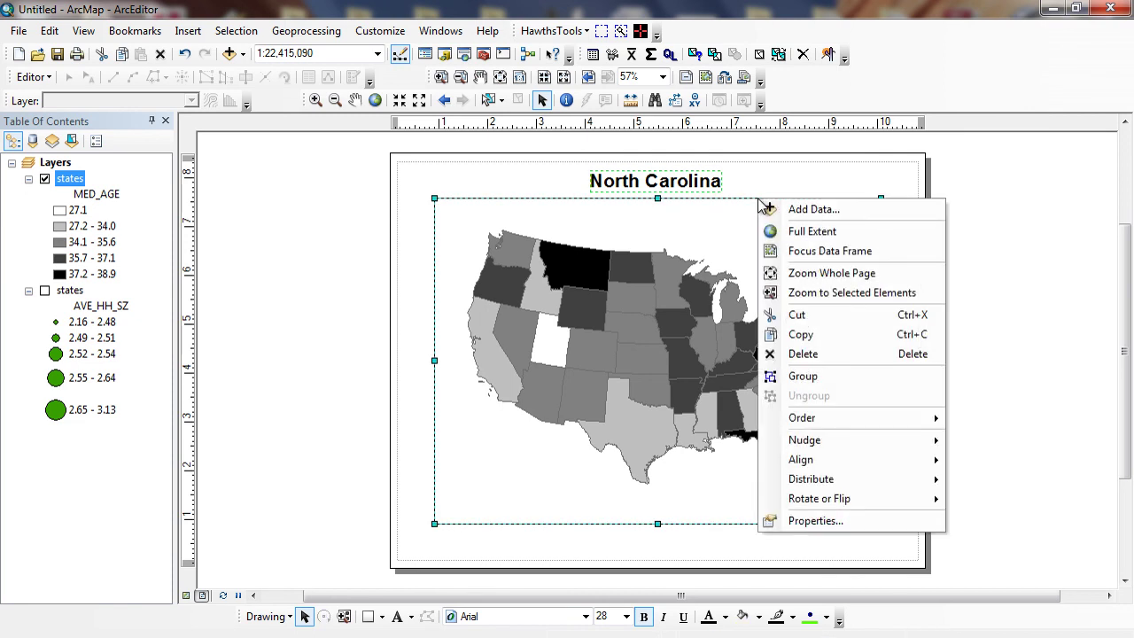
mouse_move(842, 457)
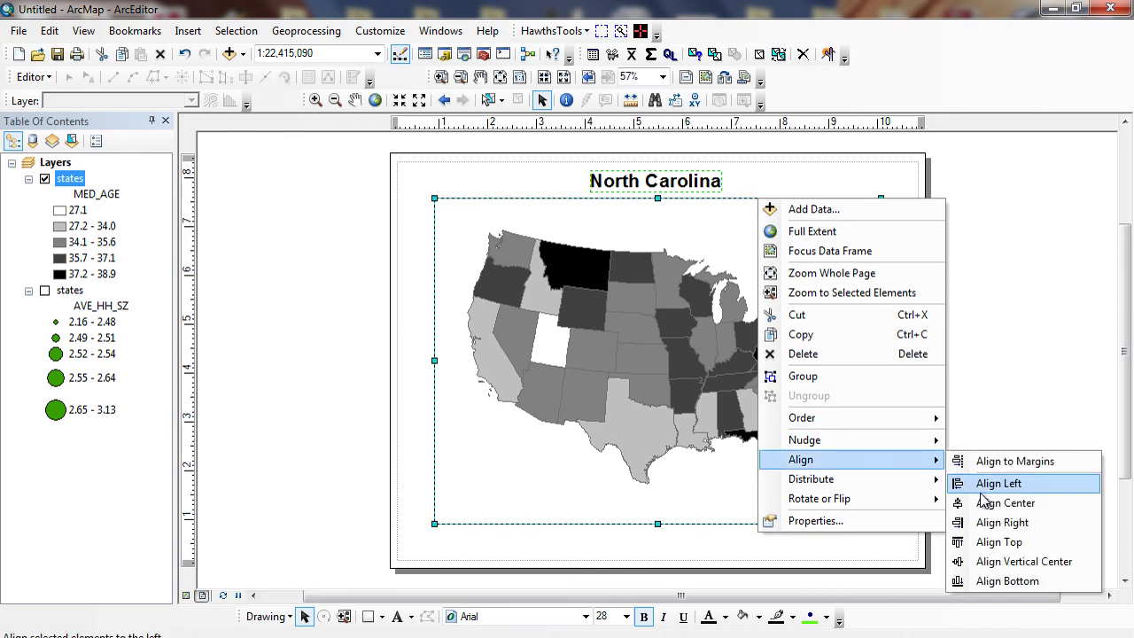
click(985, 502)
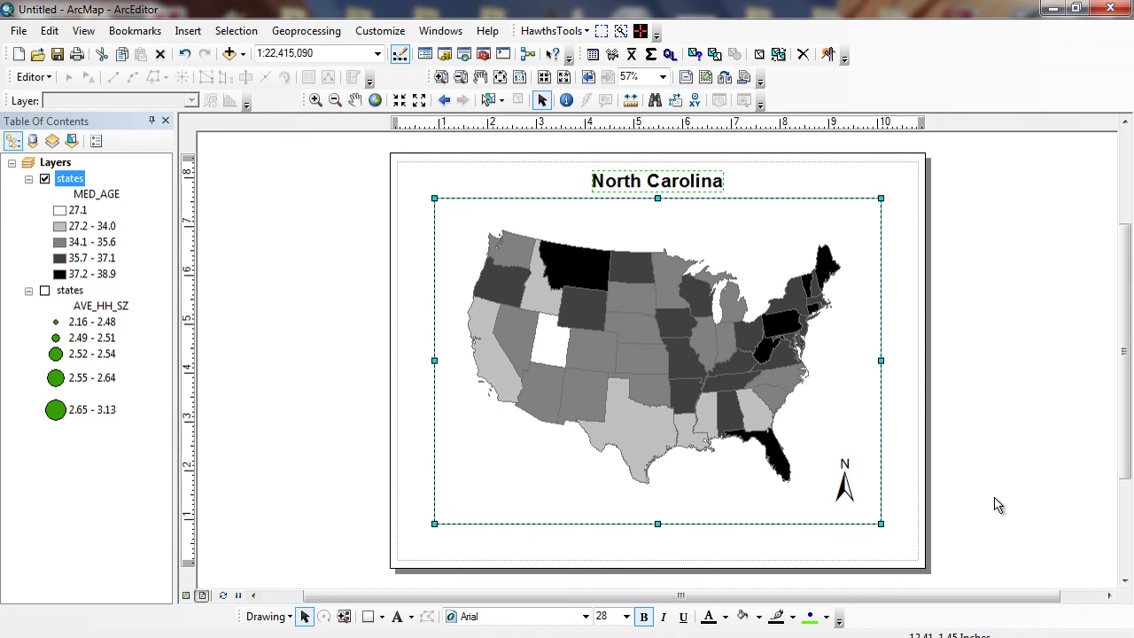
Open the Insert menu's list of layout elements, showing the Dynamic Text entry.
click(186, 32)
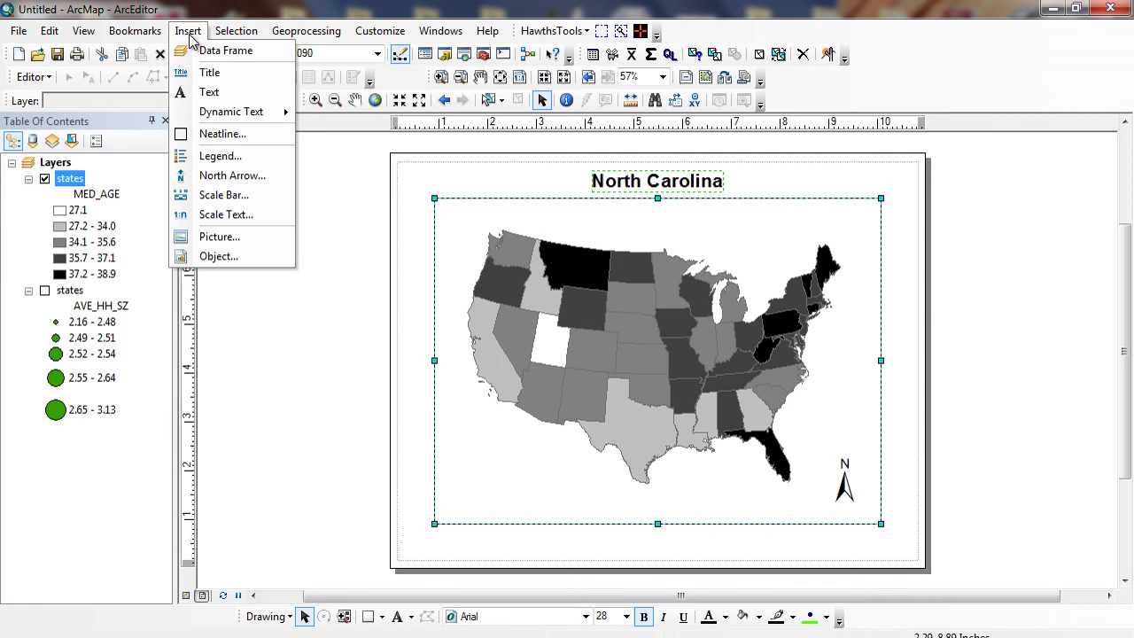
mouse_move(201, 124)
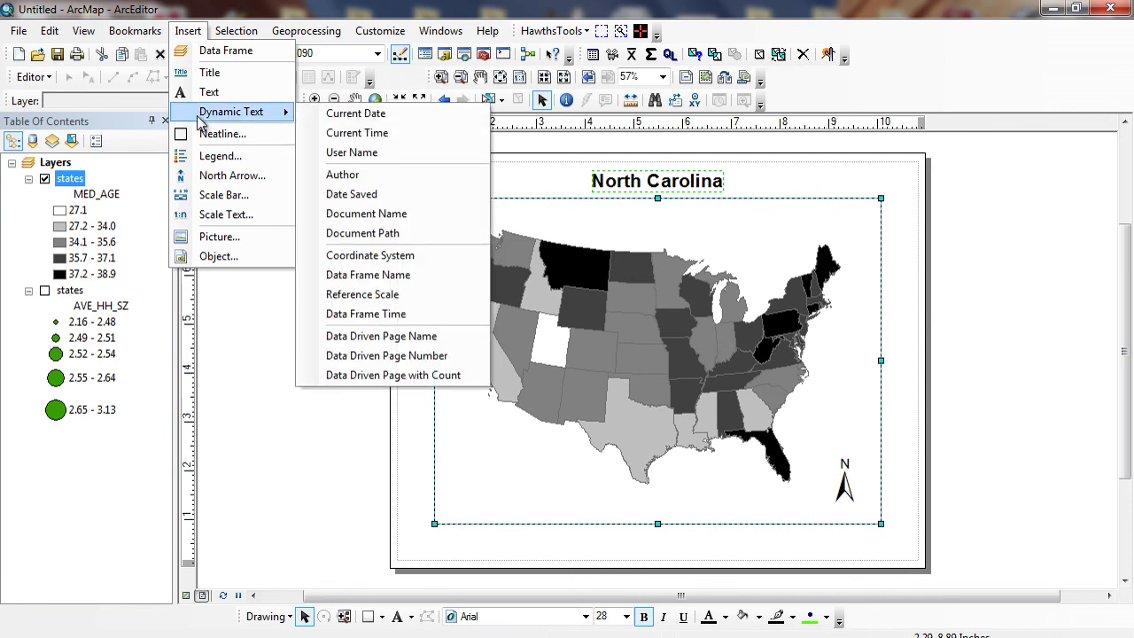